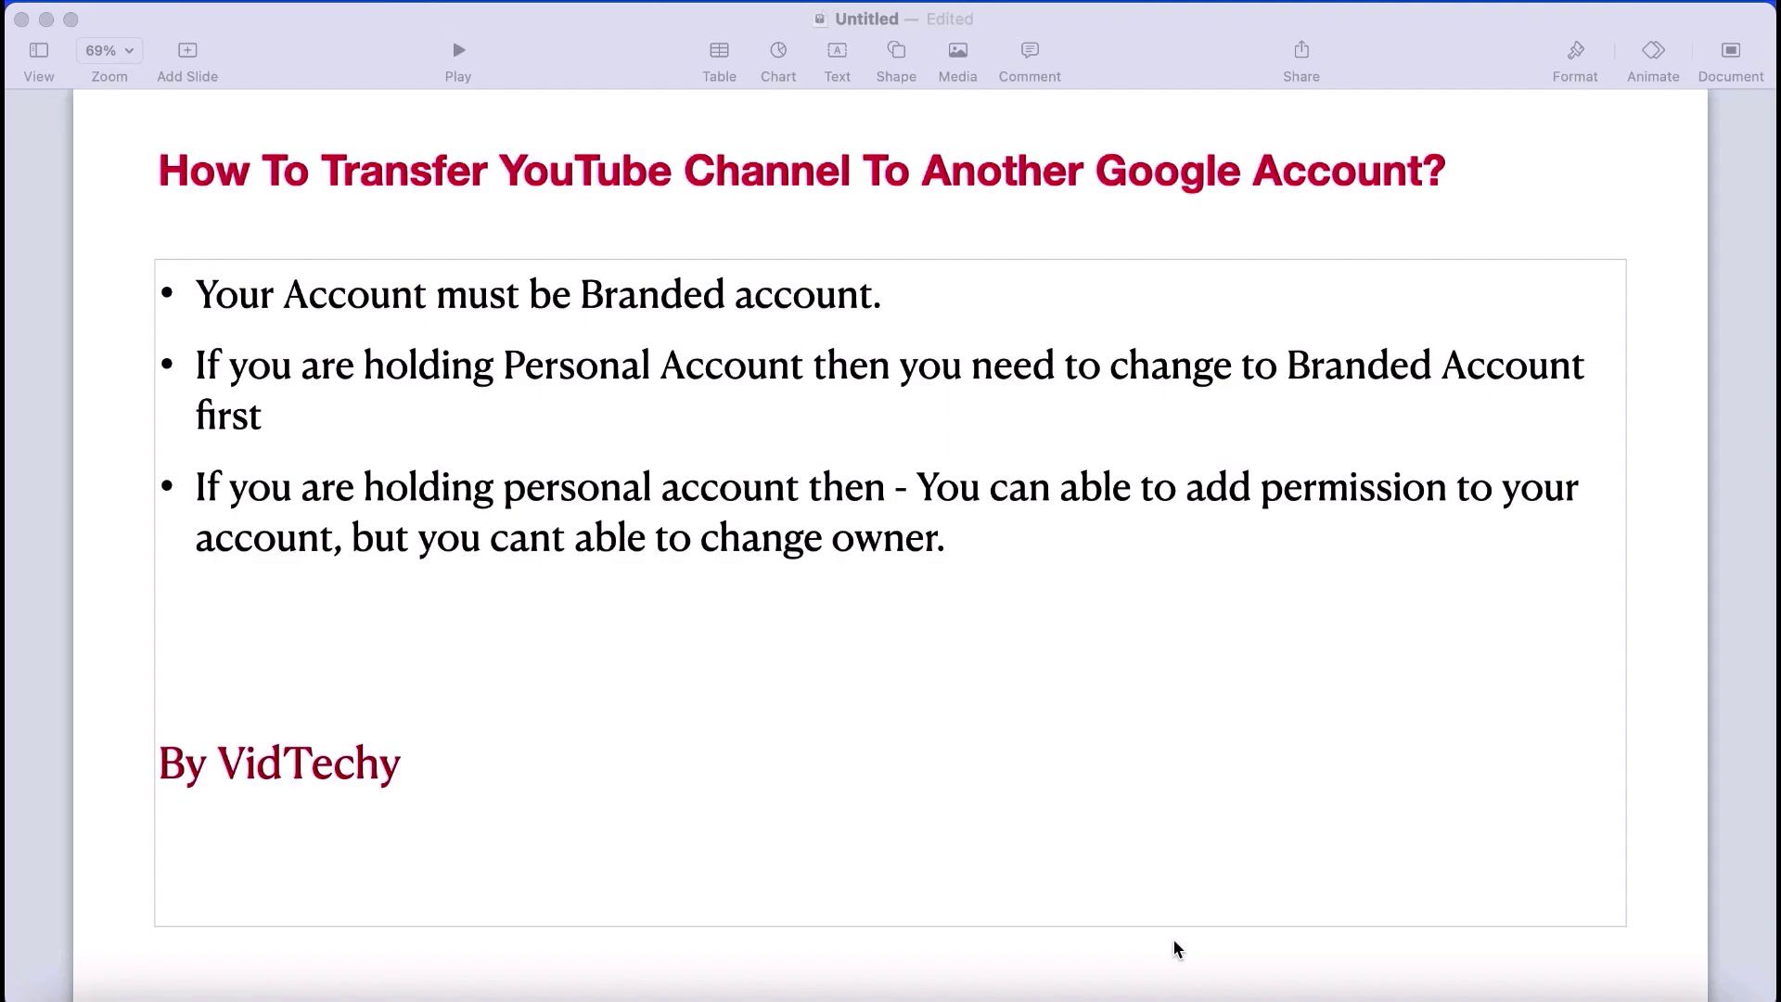
Step: Leave the Keynote slide and bring up Mission Control's overview of all open windows
key(ctrl+Up)
Step: In Chrome, open NotifyEngage's Customize channel page and view the Settings Permissions list
click(686, 789)
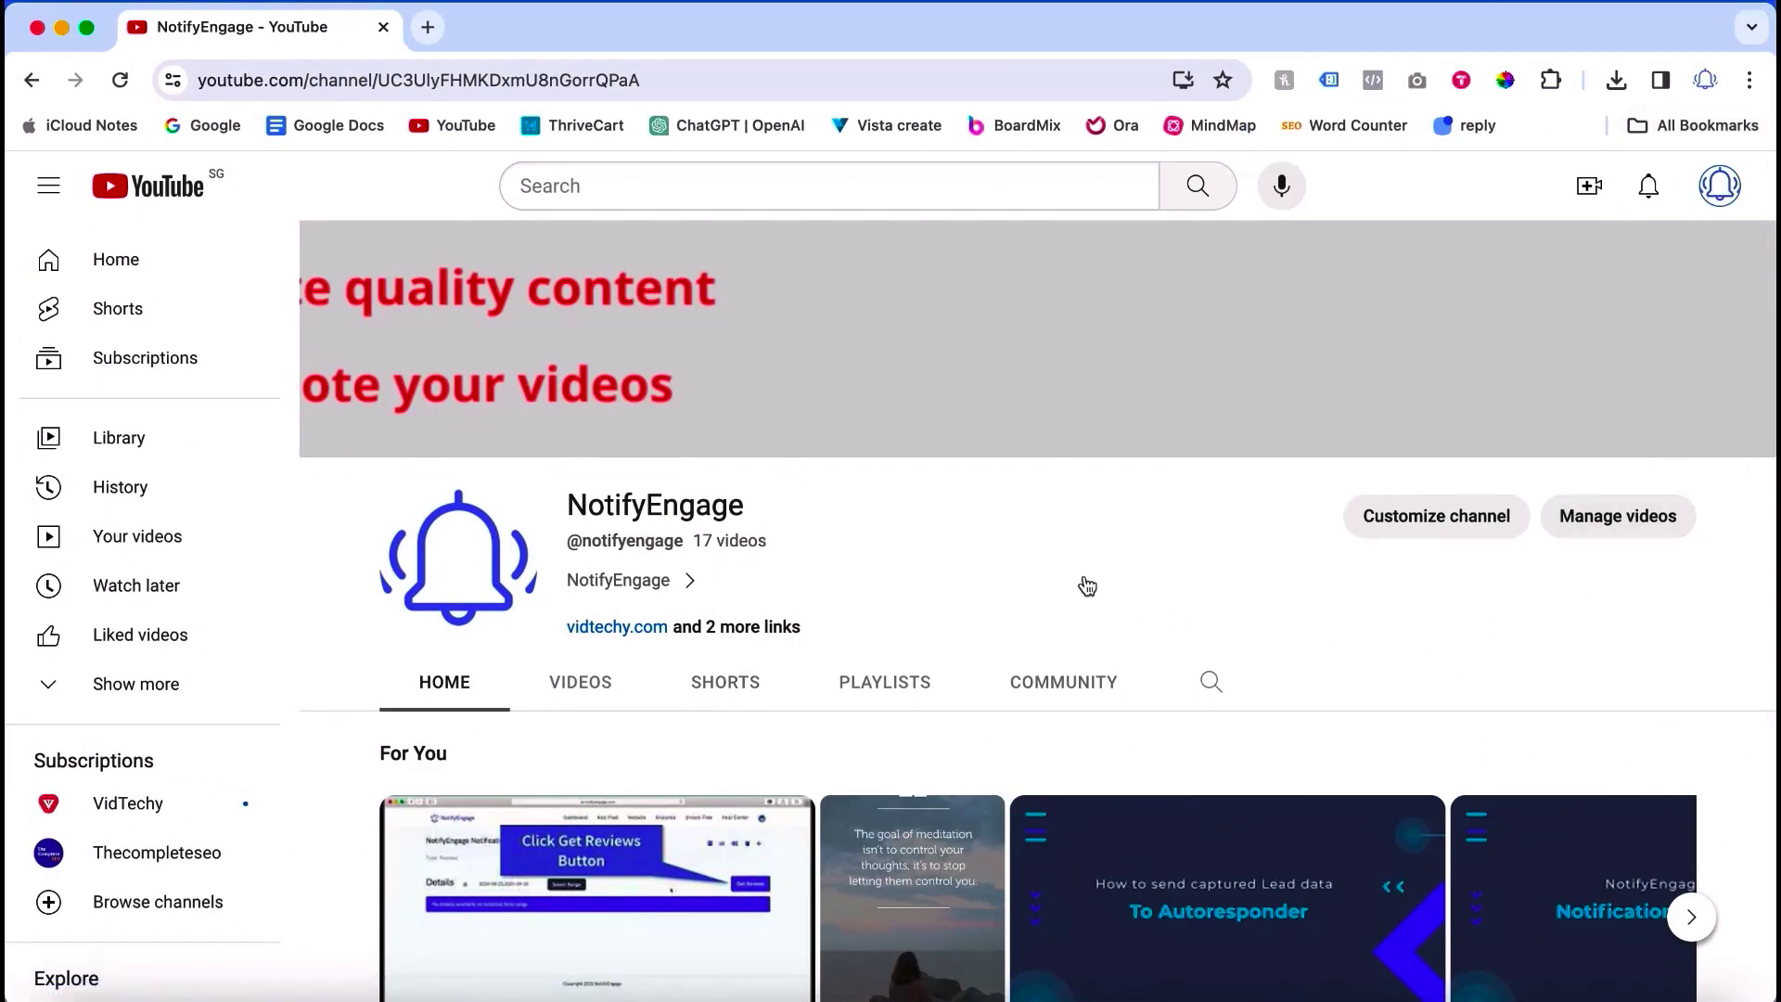
click(1397, 521)
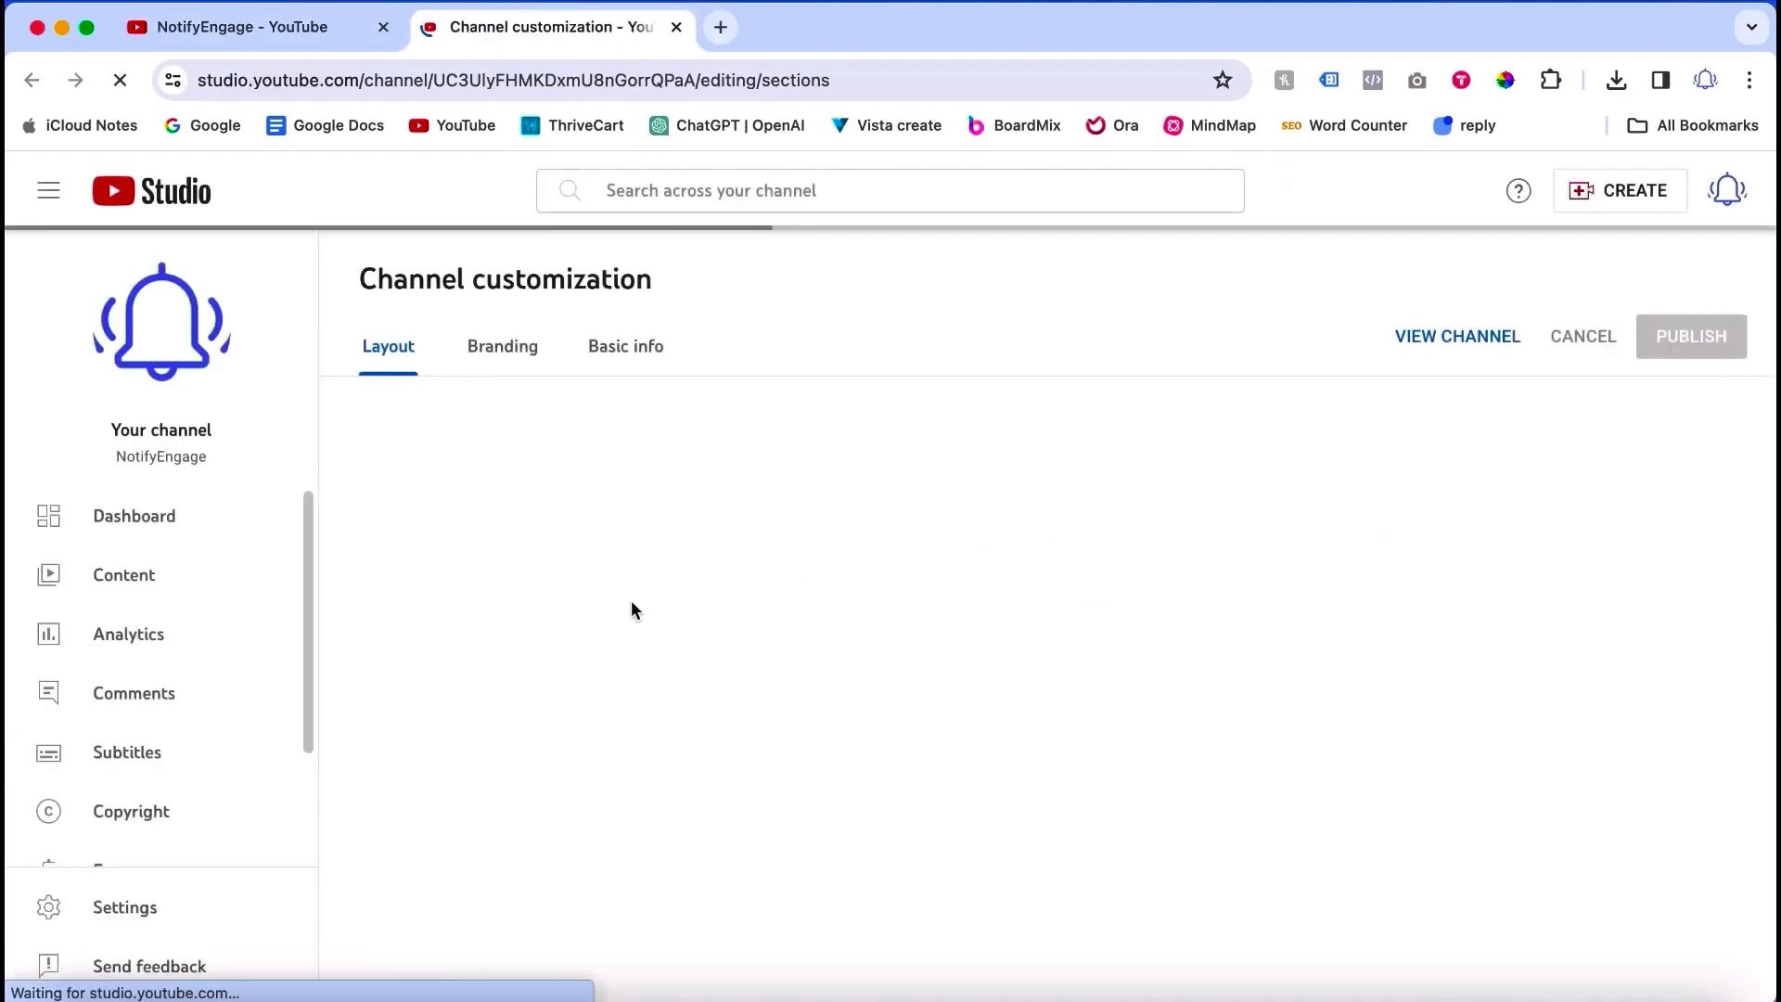
click(130, 911)
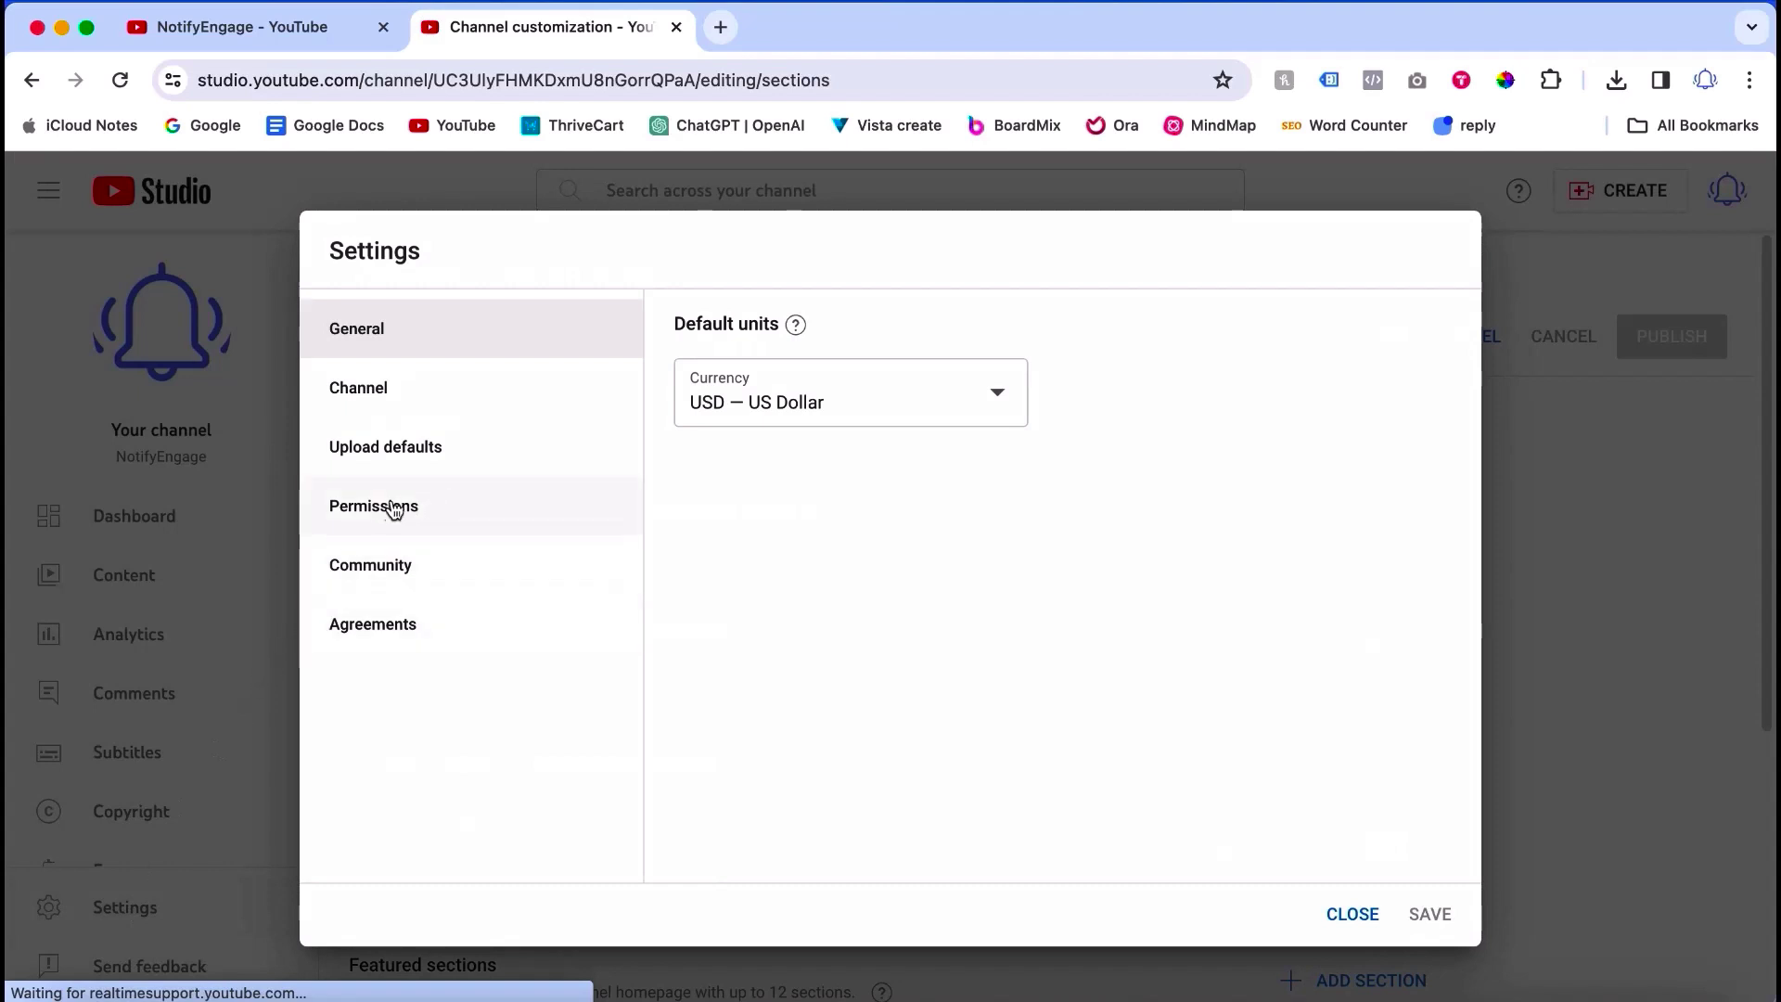
click(399, 513)
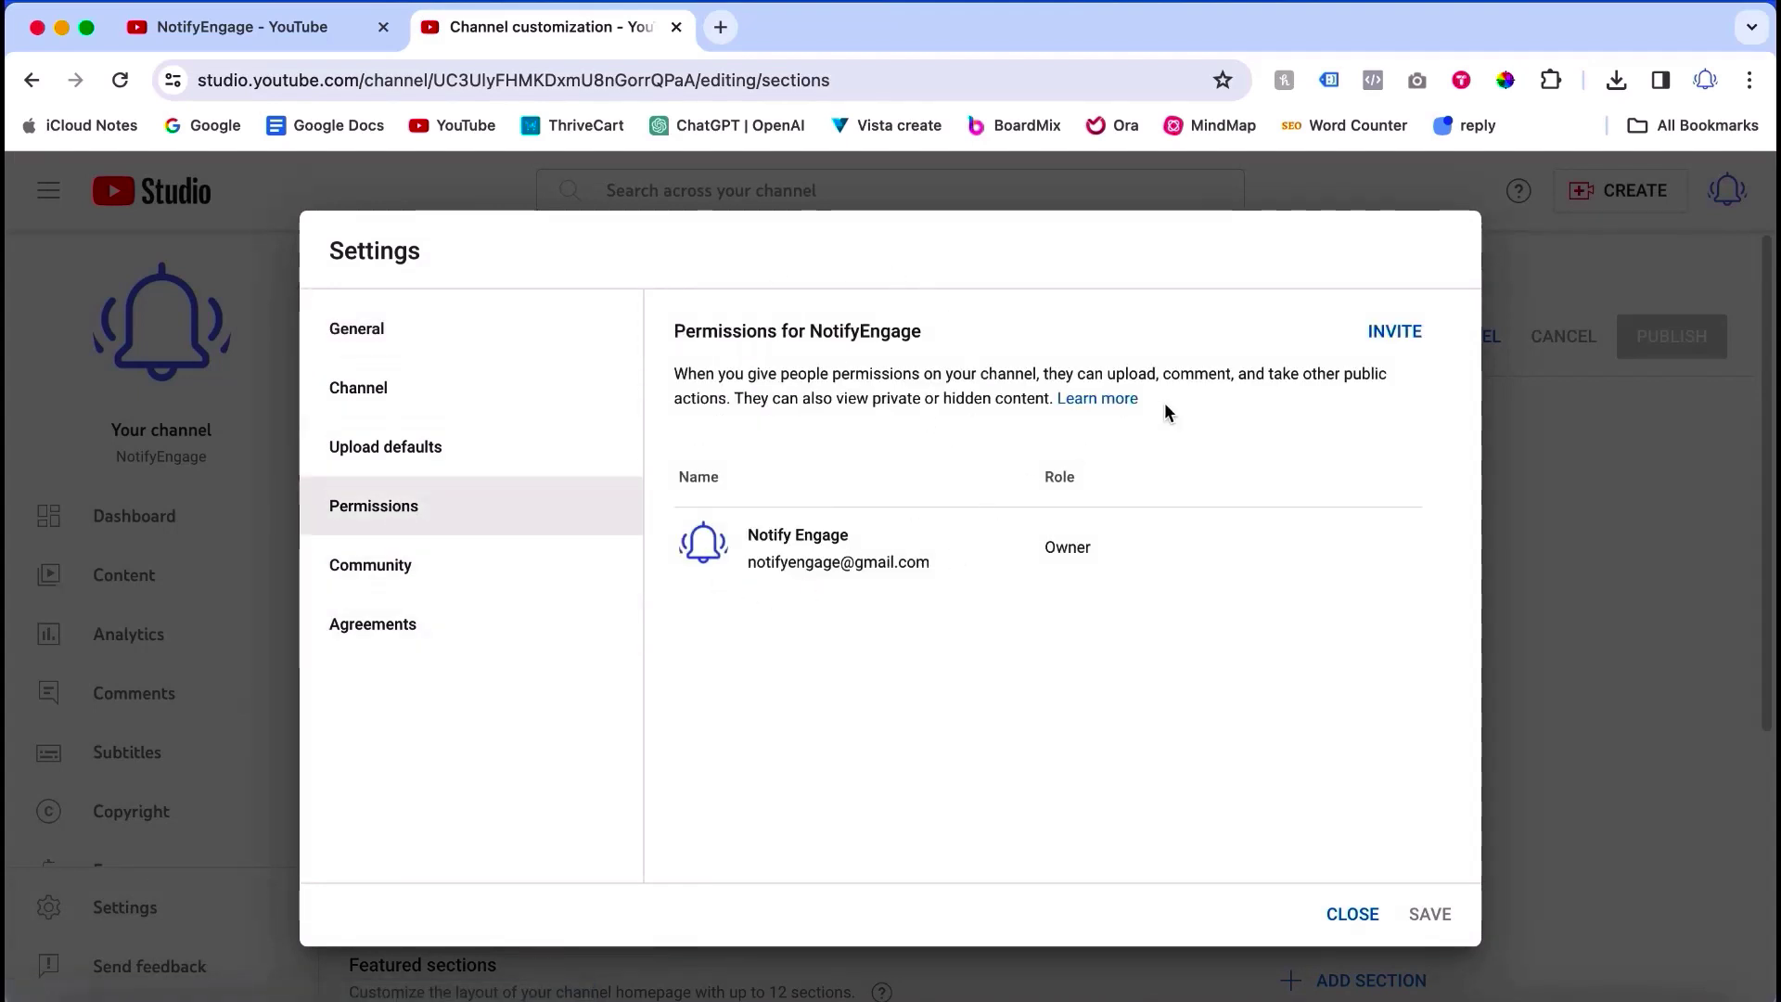
Step: Start an invitation, check the access roles, then cancel it and close Settings
click(1394, 334)
click(1311, 509)
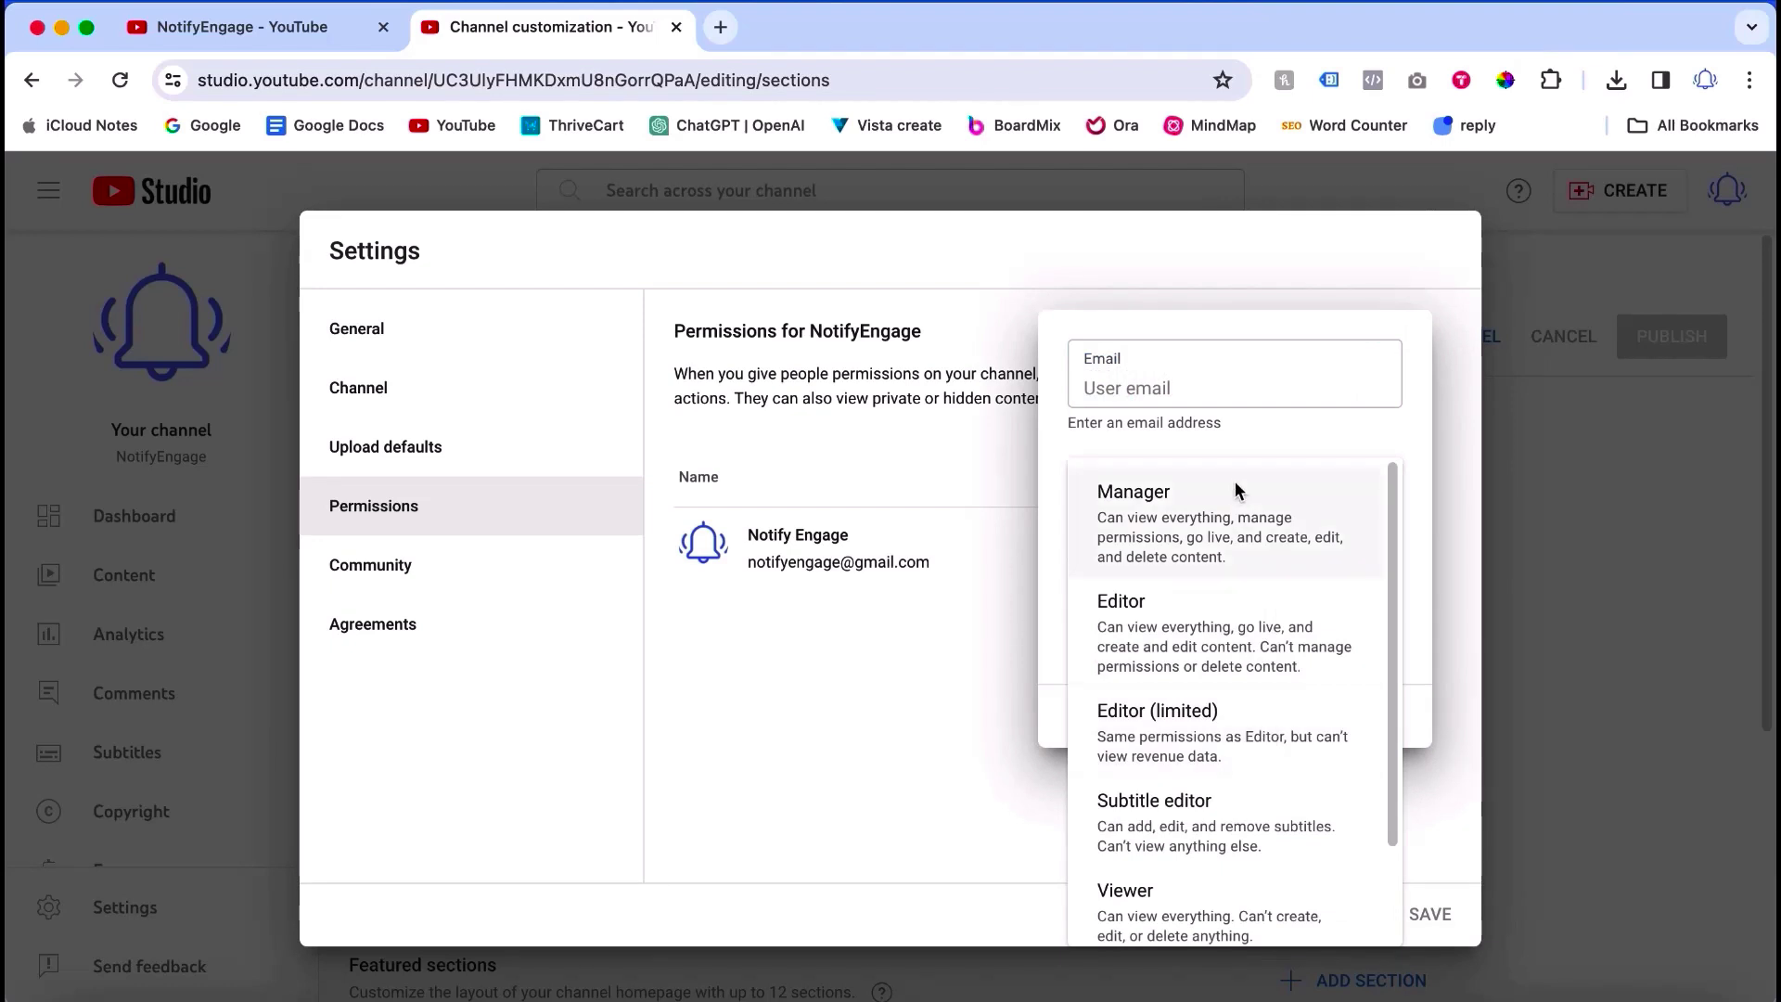
click(948, 488)
click(988, 420)
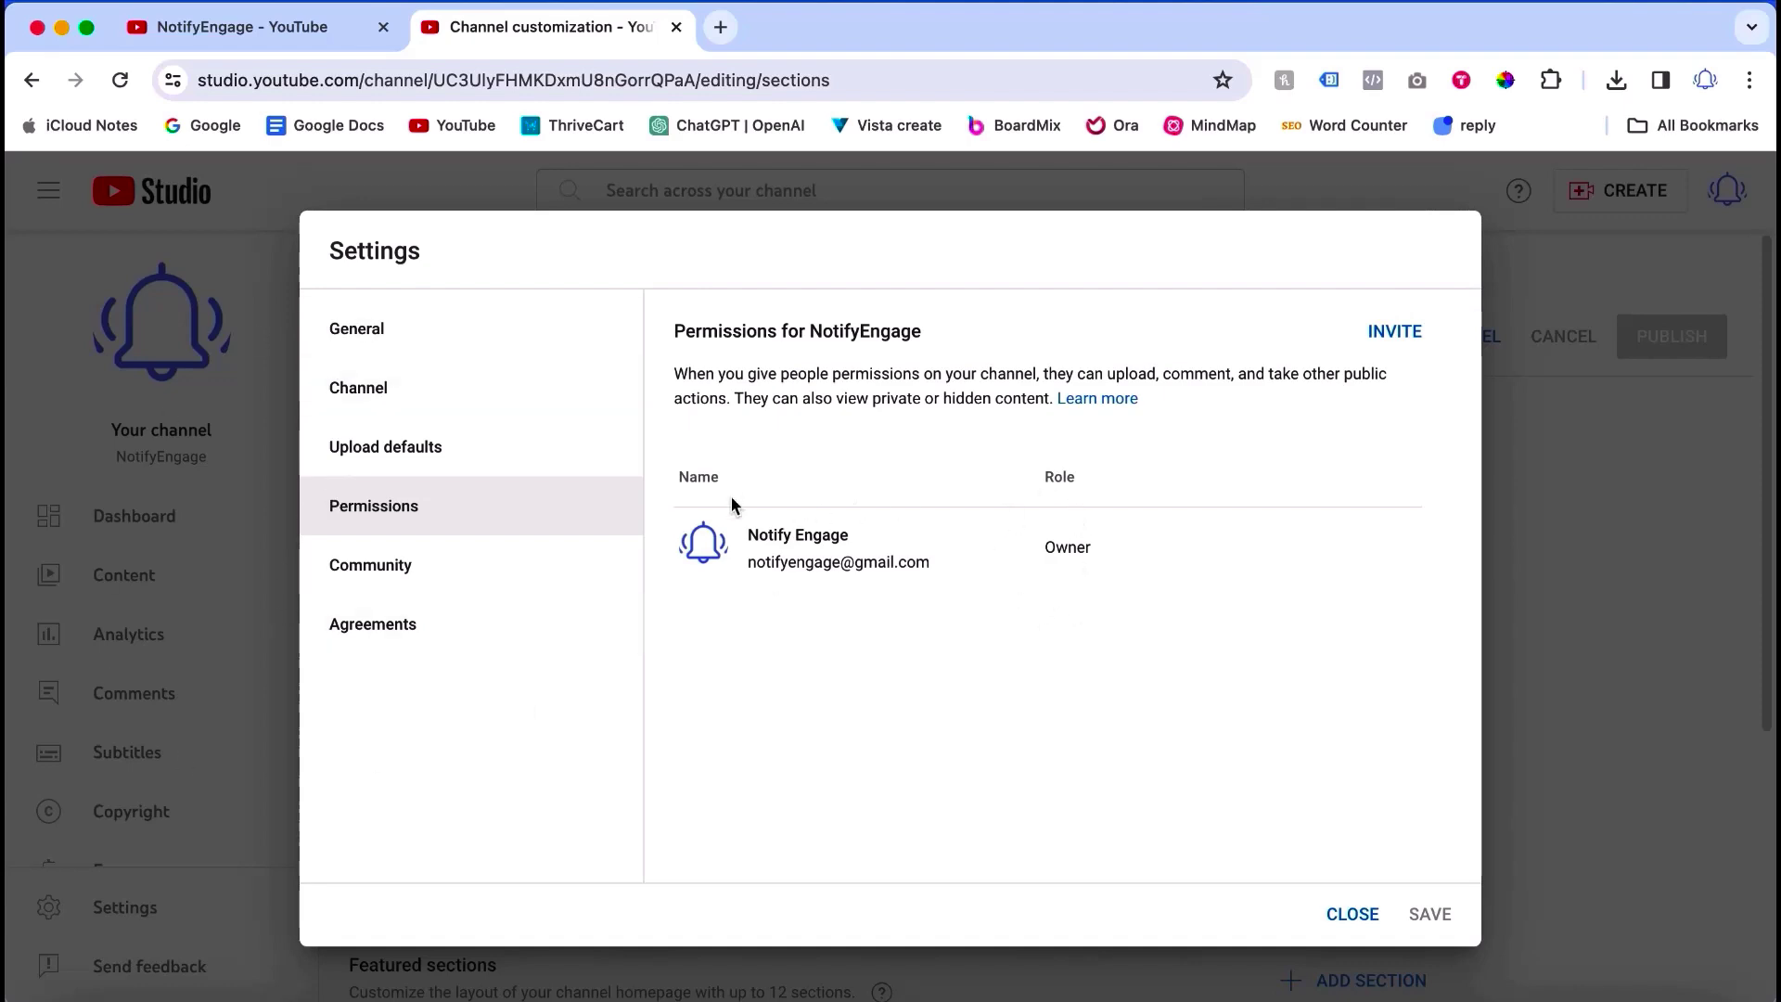
click(1355, 916)
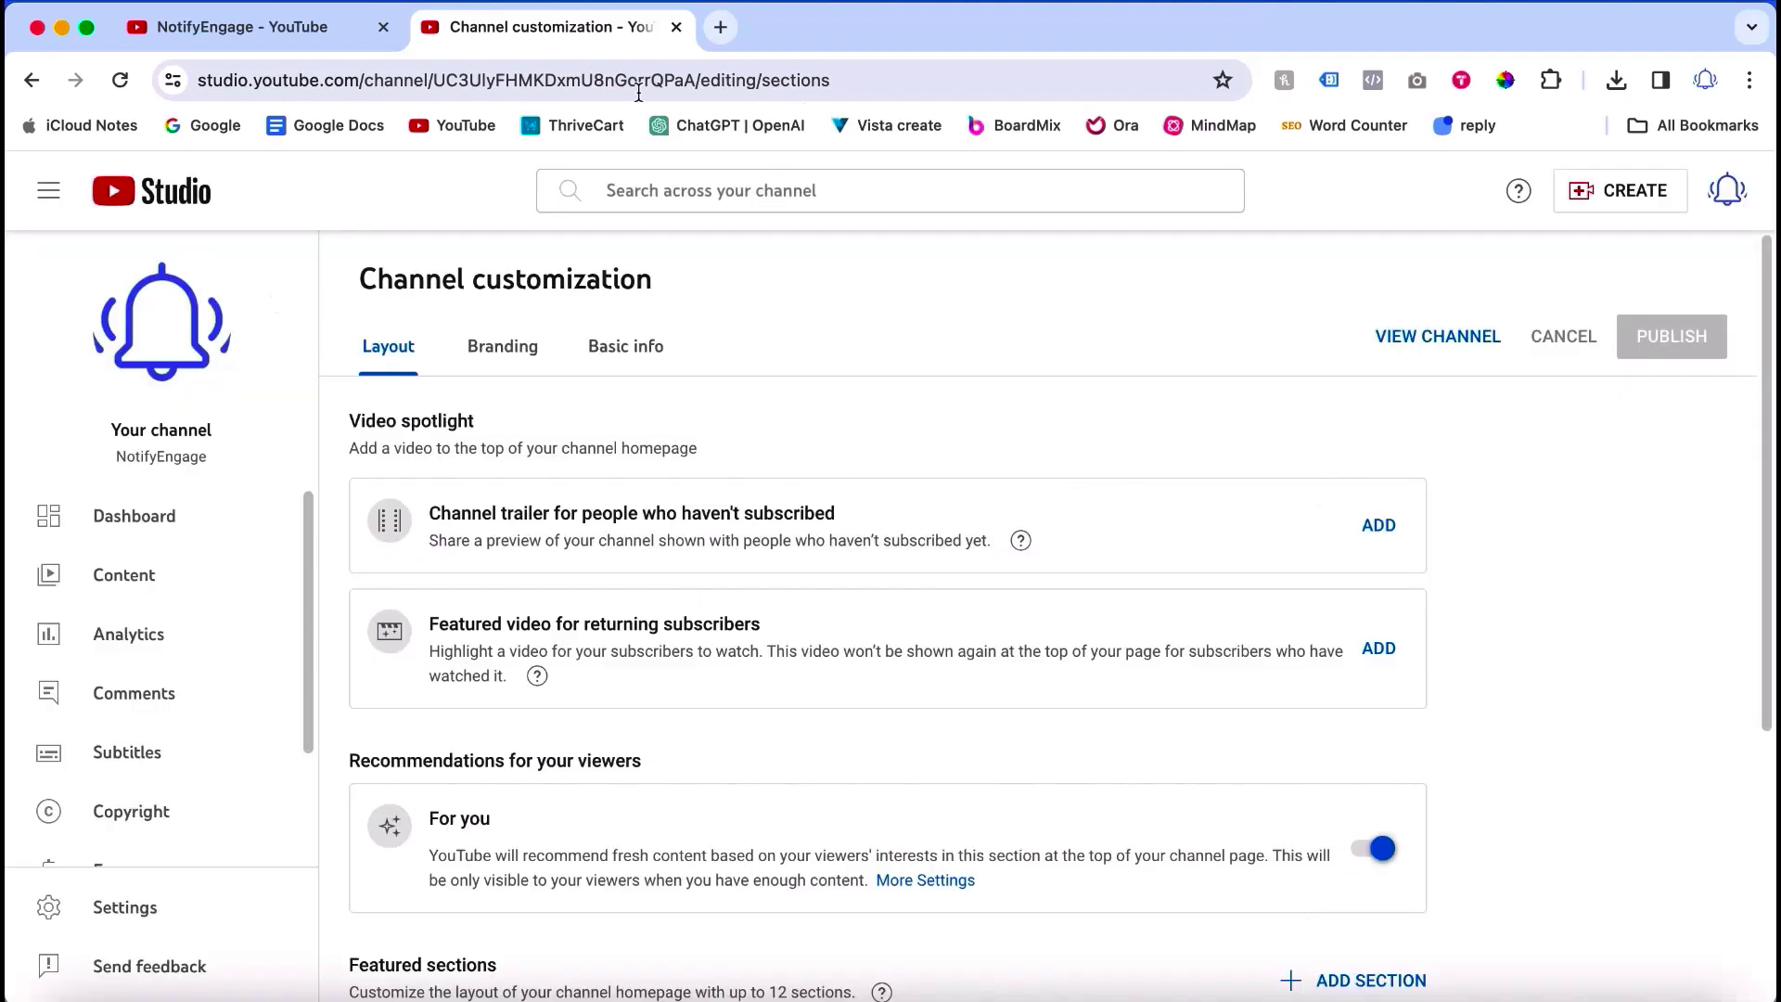
Step: Switch the Studio account to the NE videos channel
click(1728, 190)
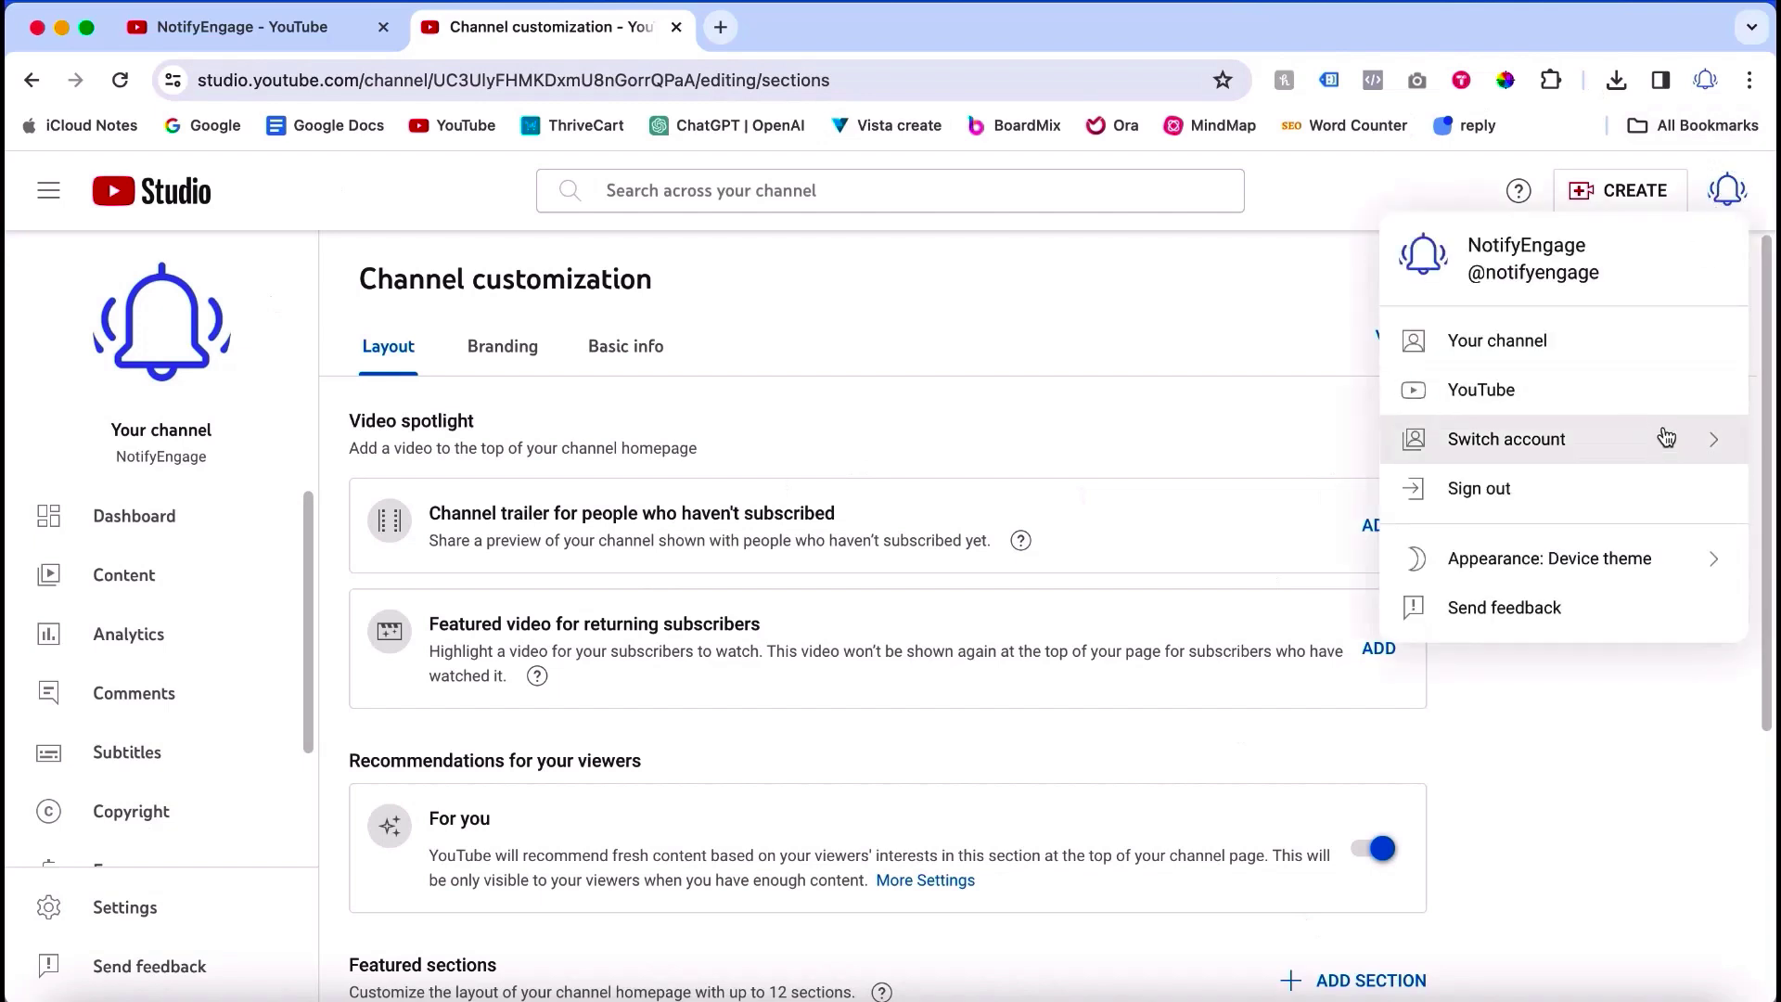
click(1680, 454)
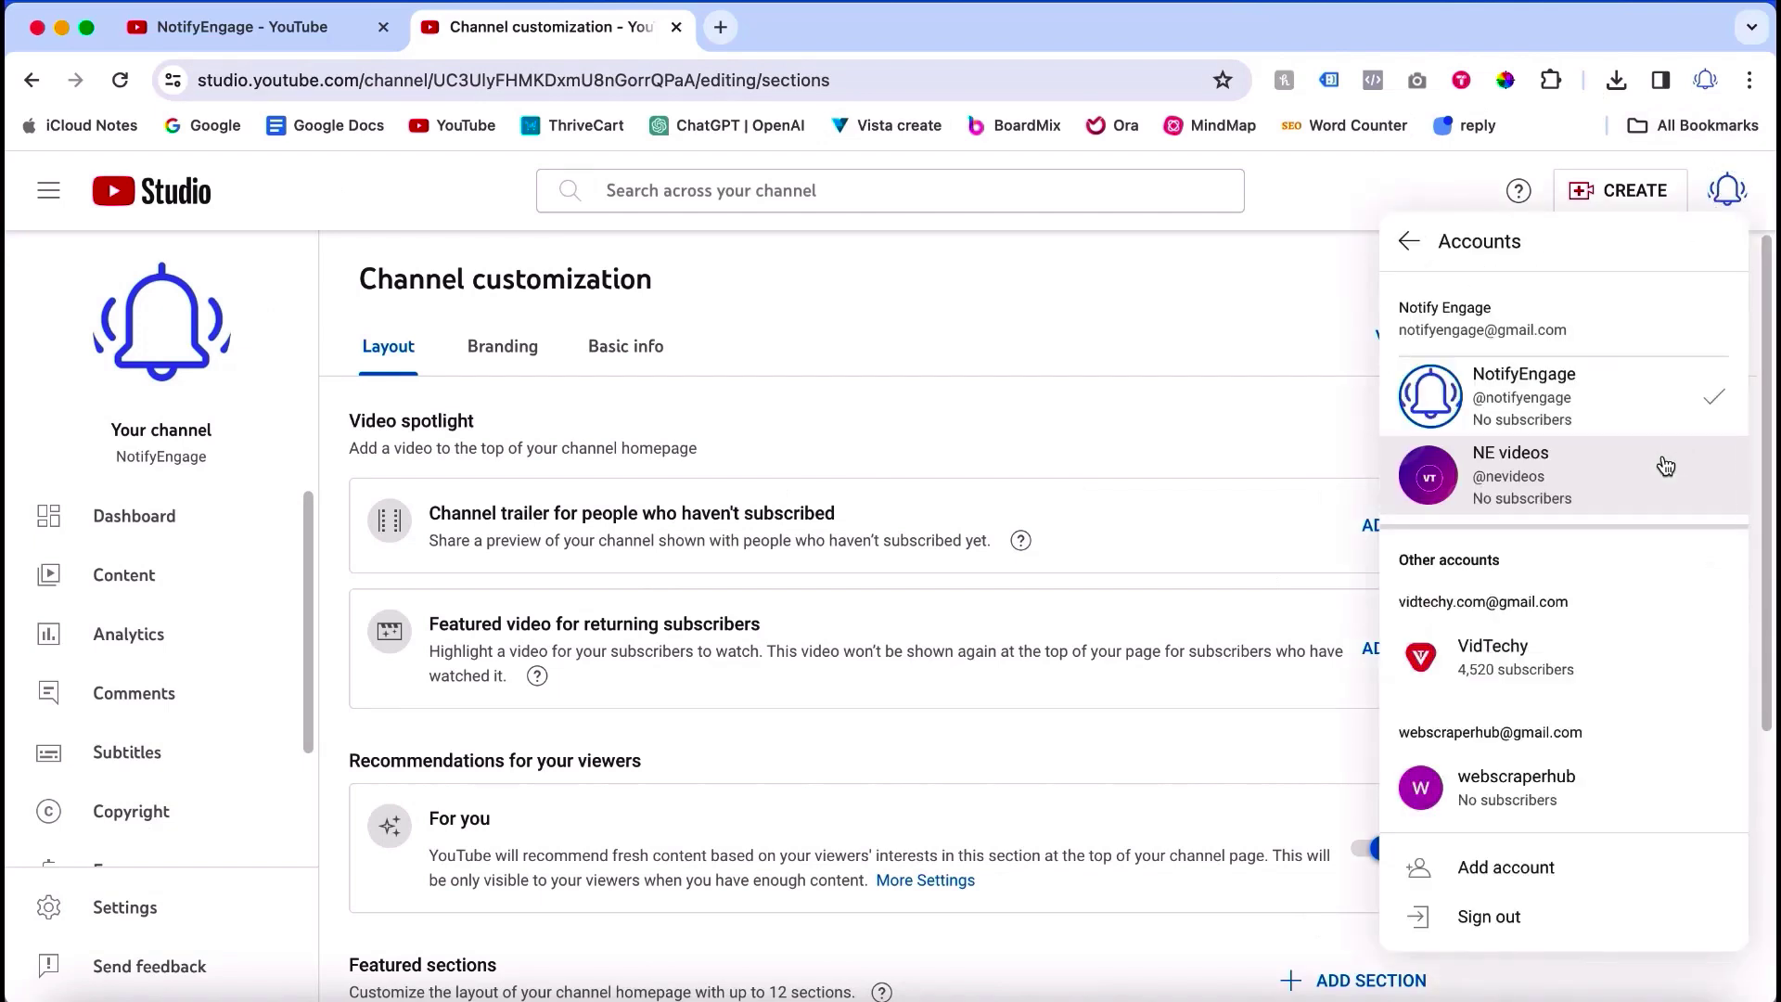
click(1507, 473)
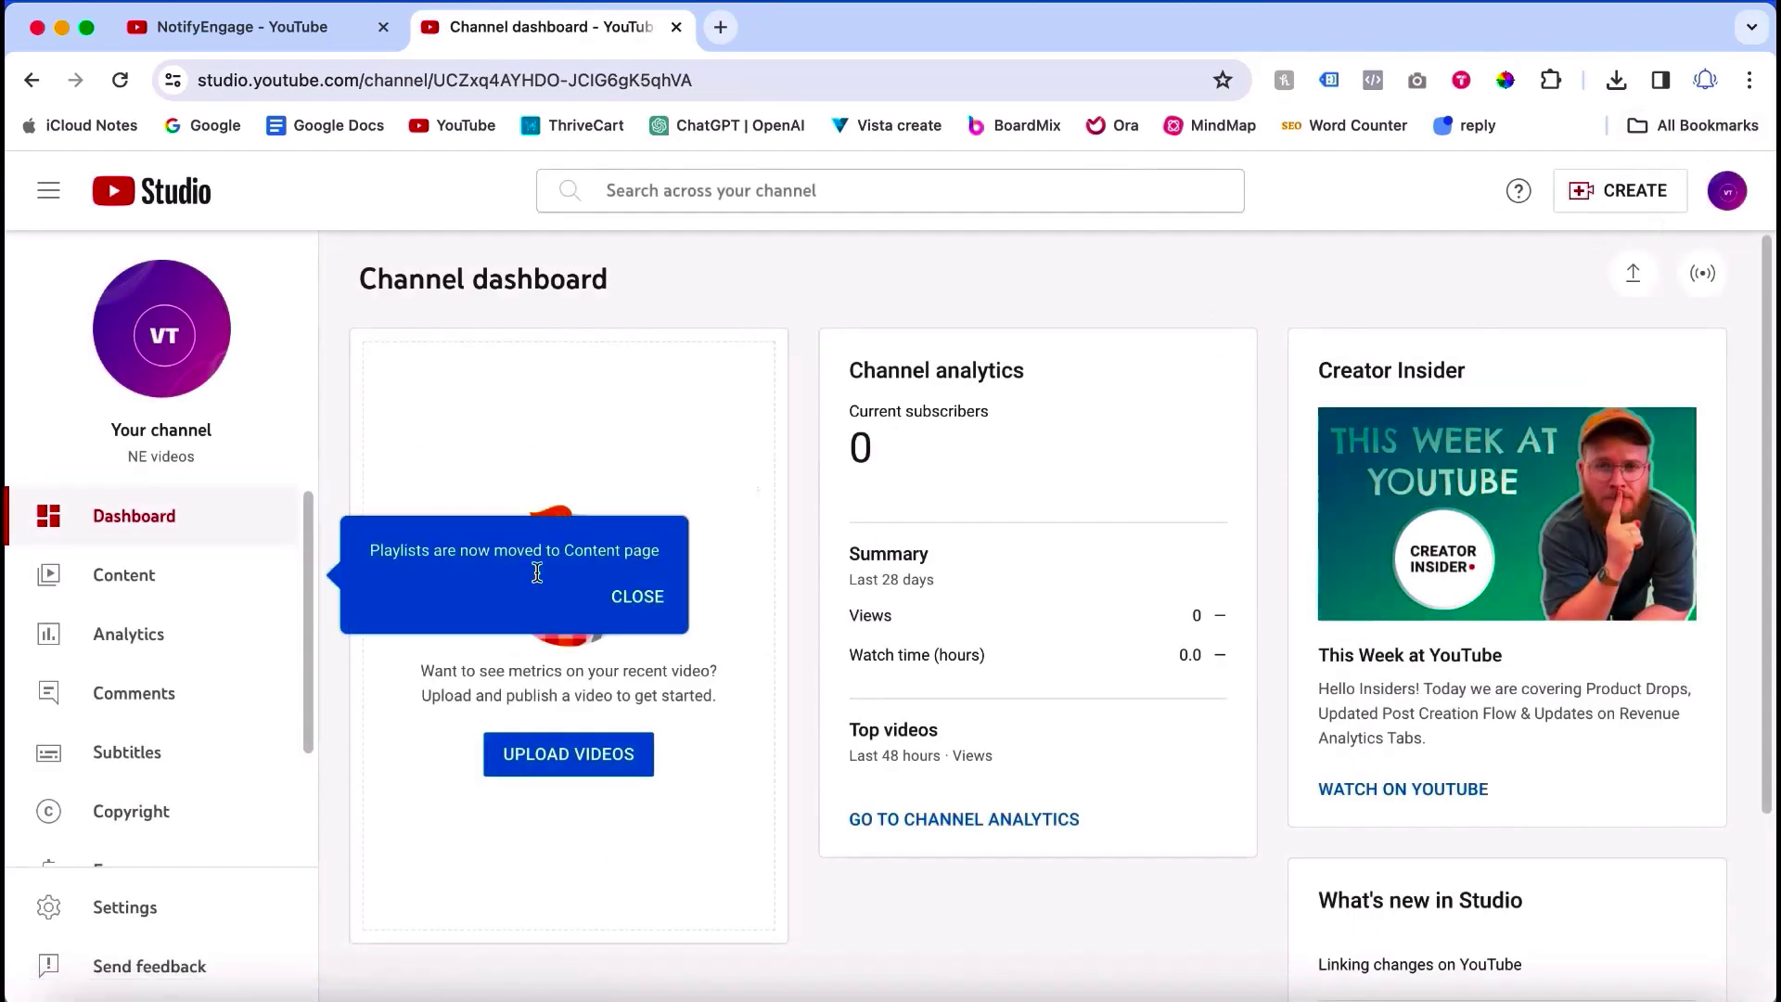
Step: Open NE videos Settings > Permissions and go to Manage permissions in the Brand Account
click(109, 914)
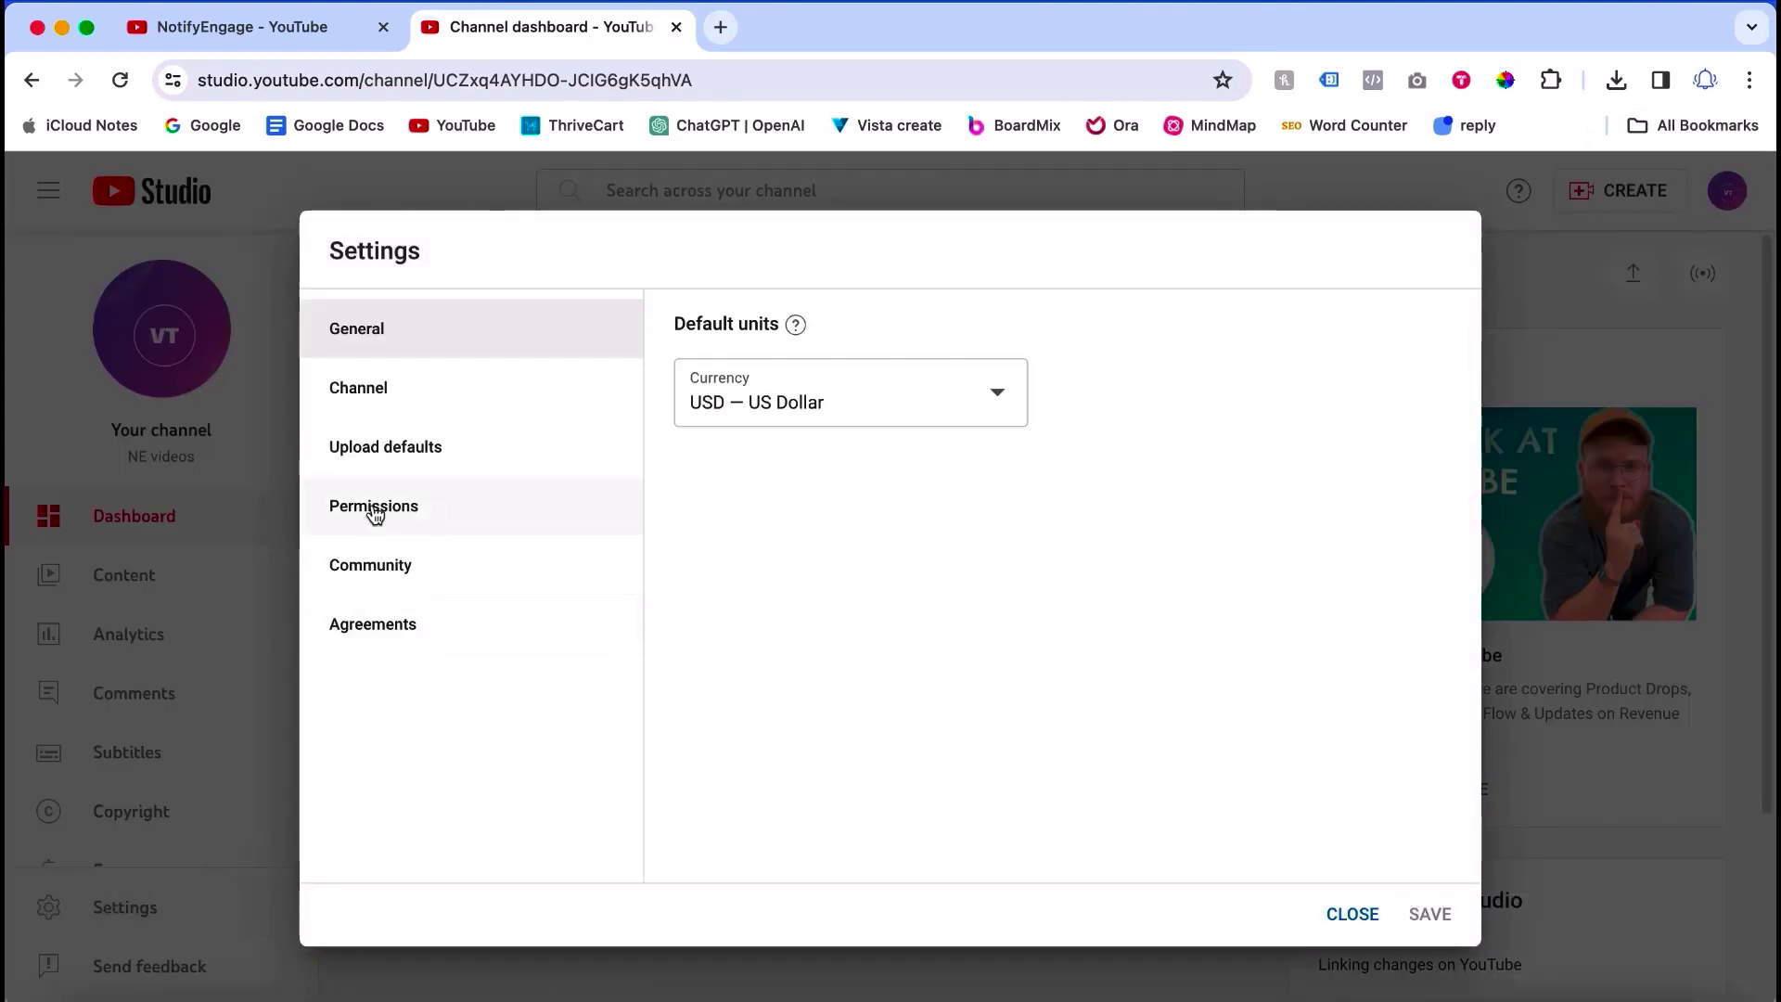
click(409, 517)
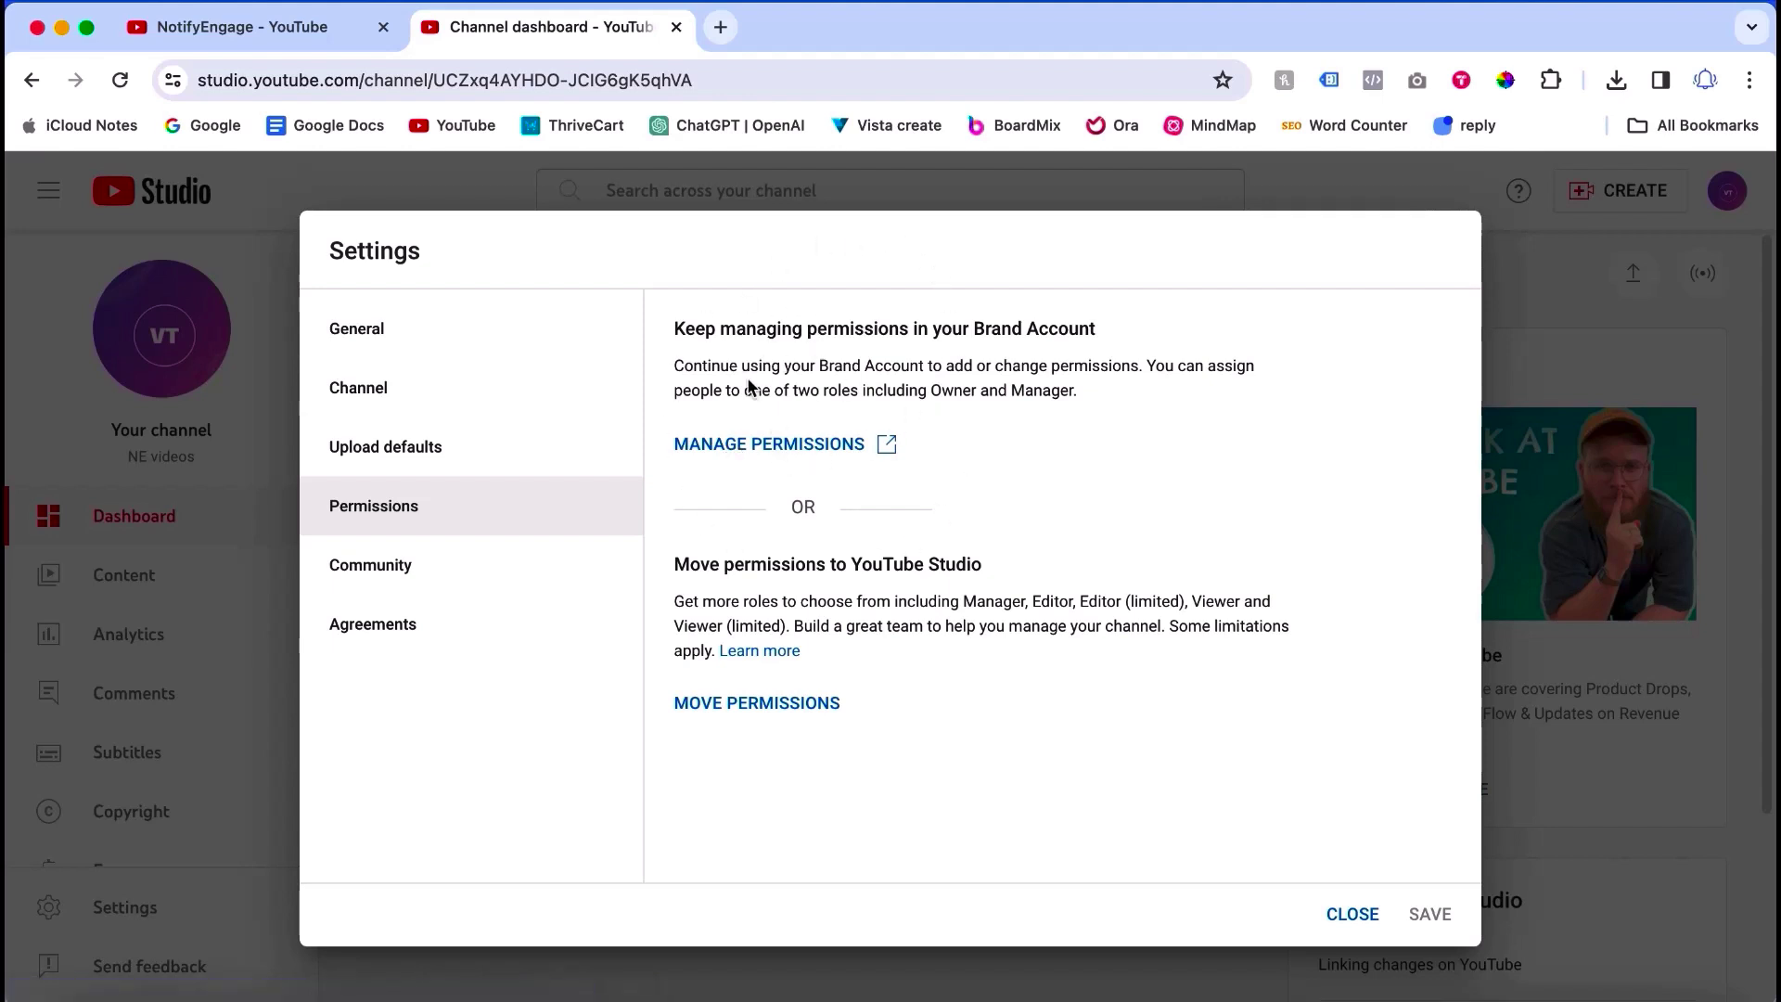
click(738, 452)
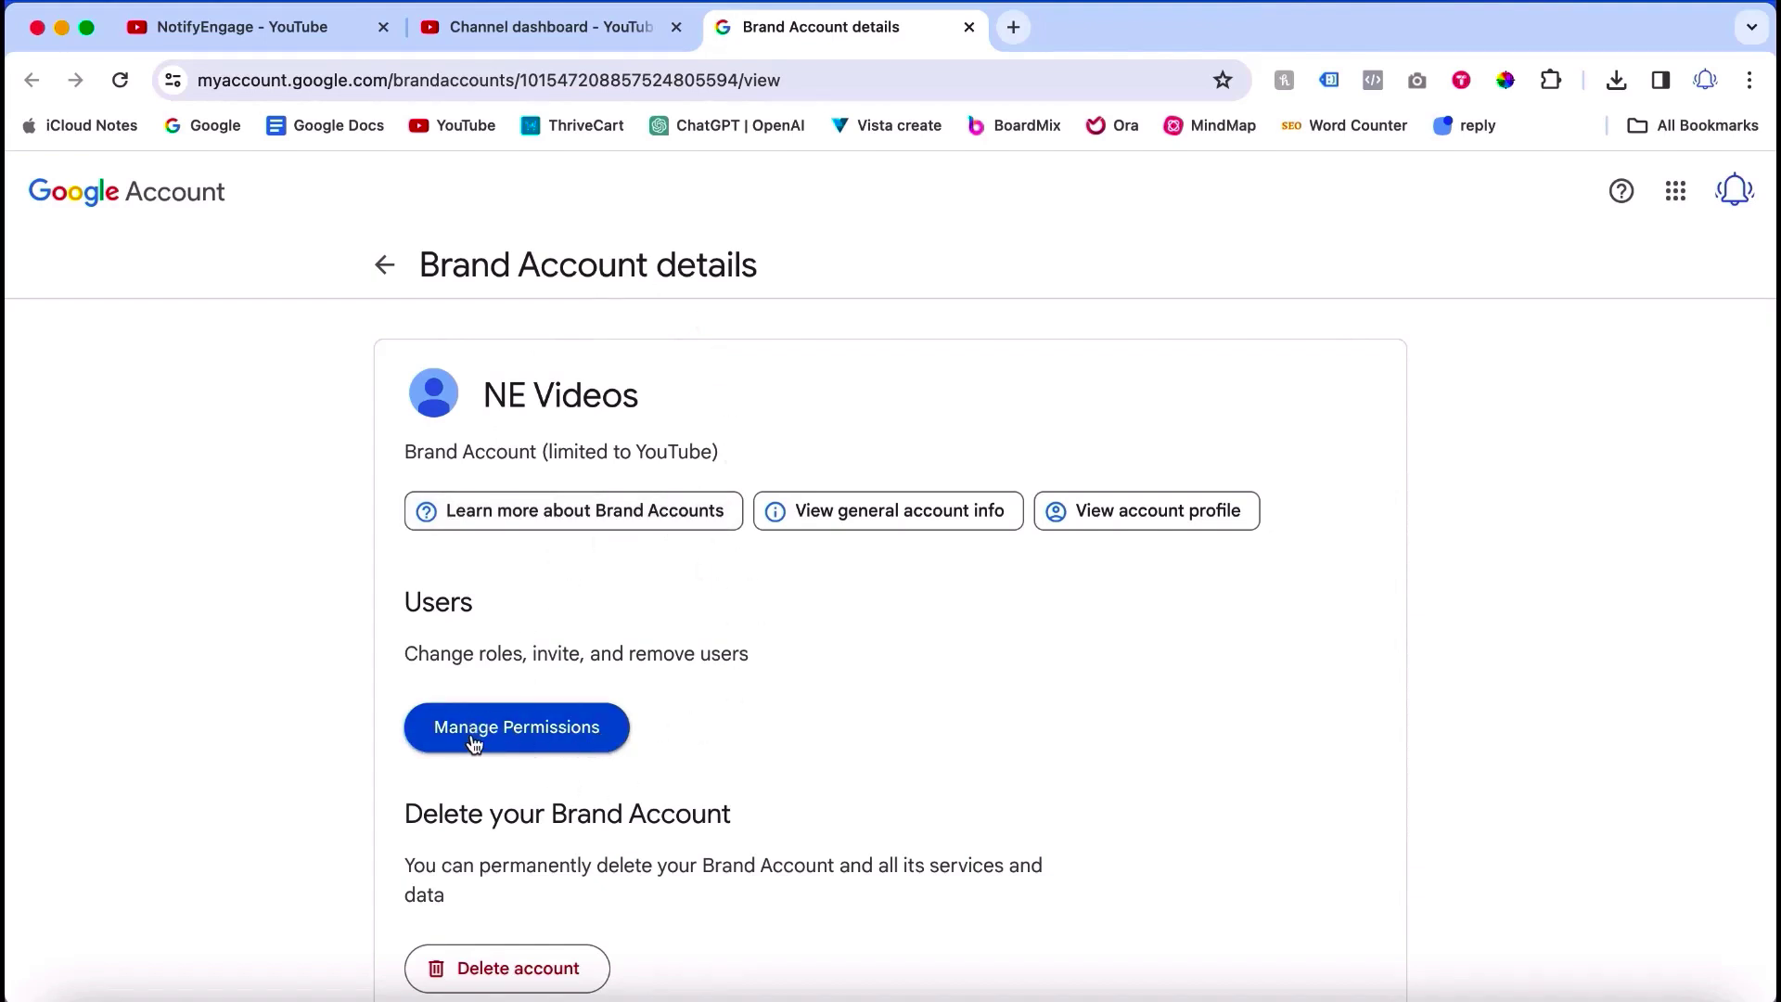
Step: Re-verify the account password and open the NE Videos Manage permissions list
click(519, 729)
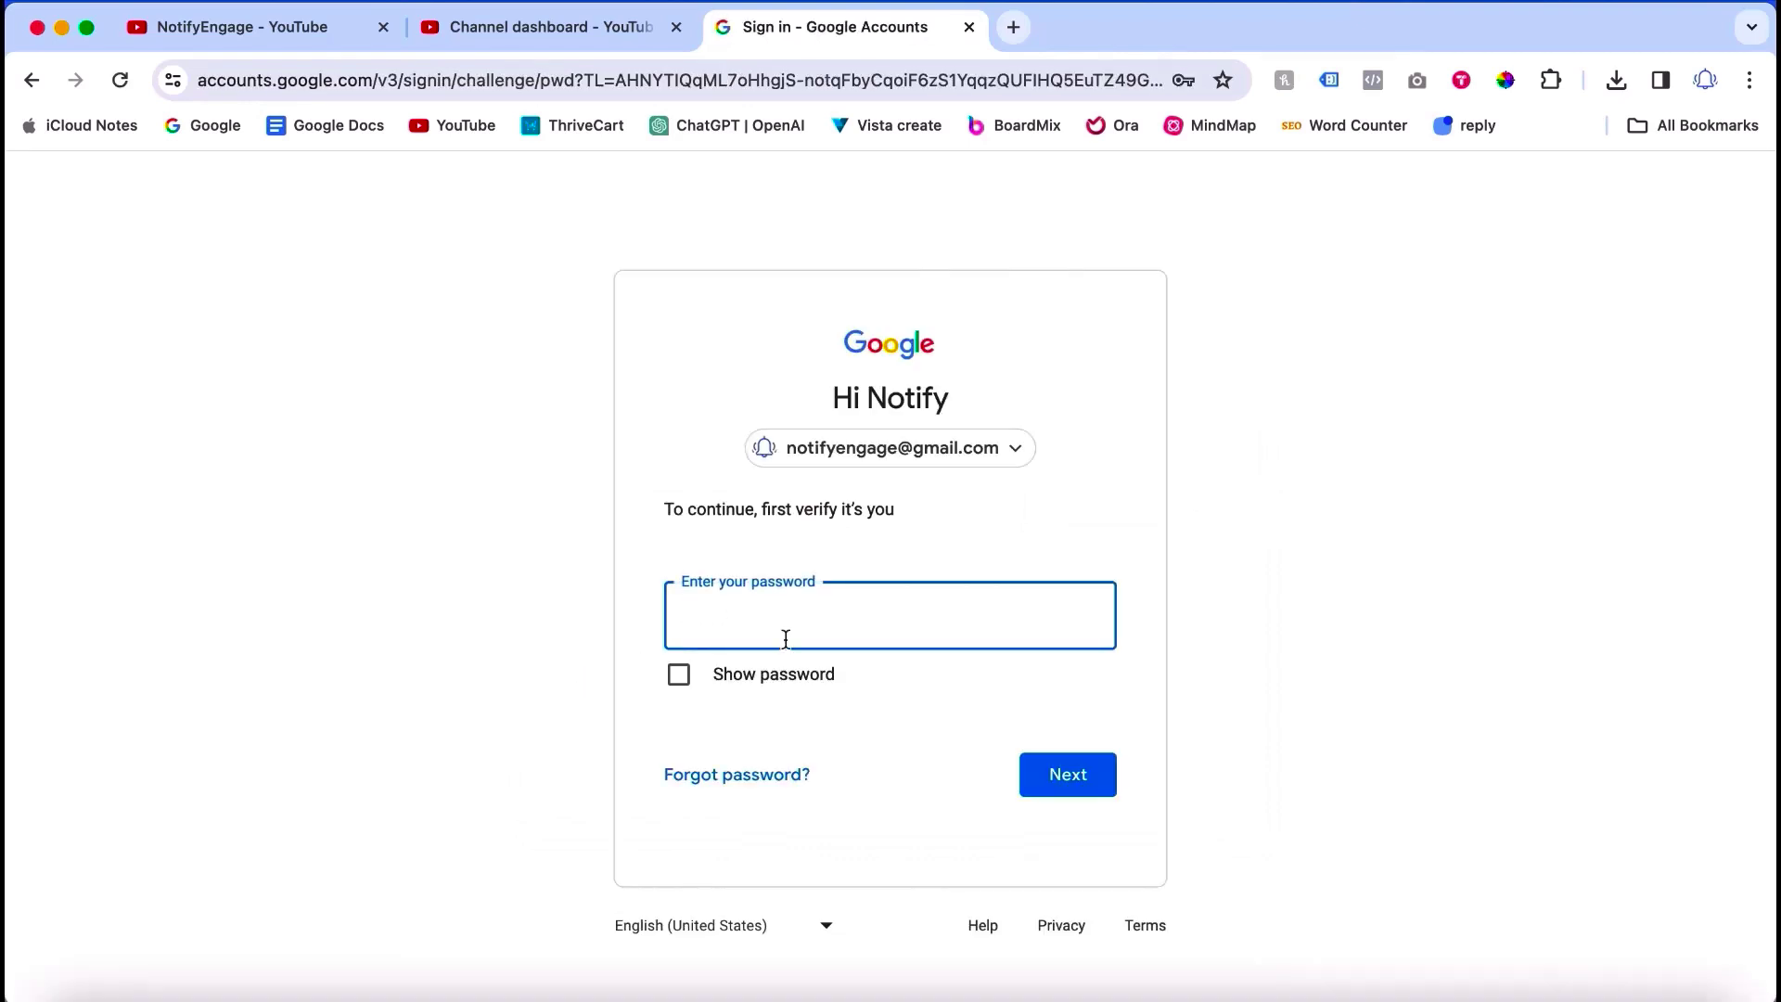
text(••••••••••)
click(1031, 774)
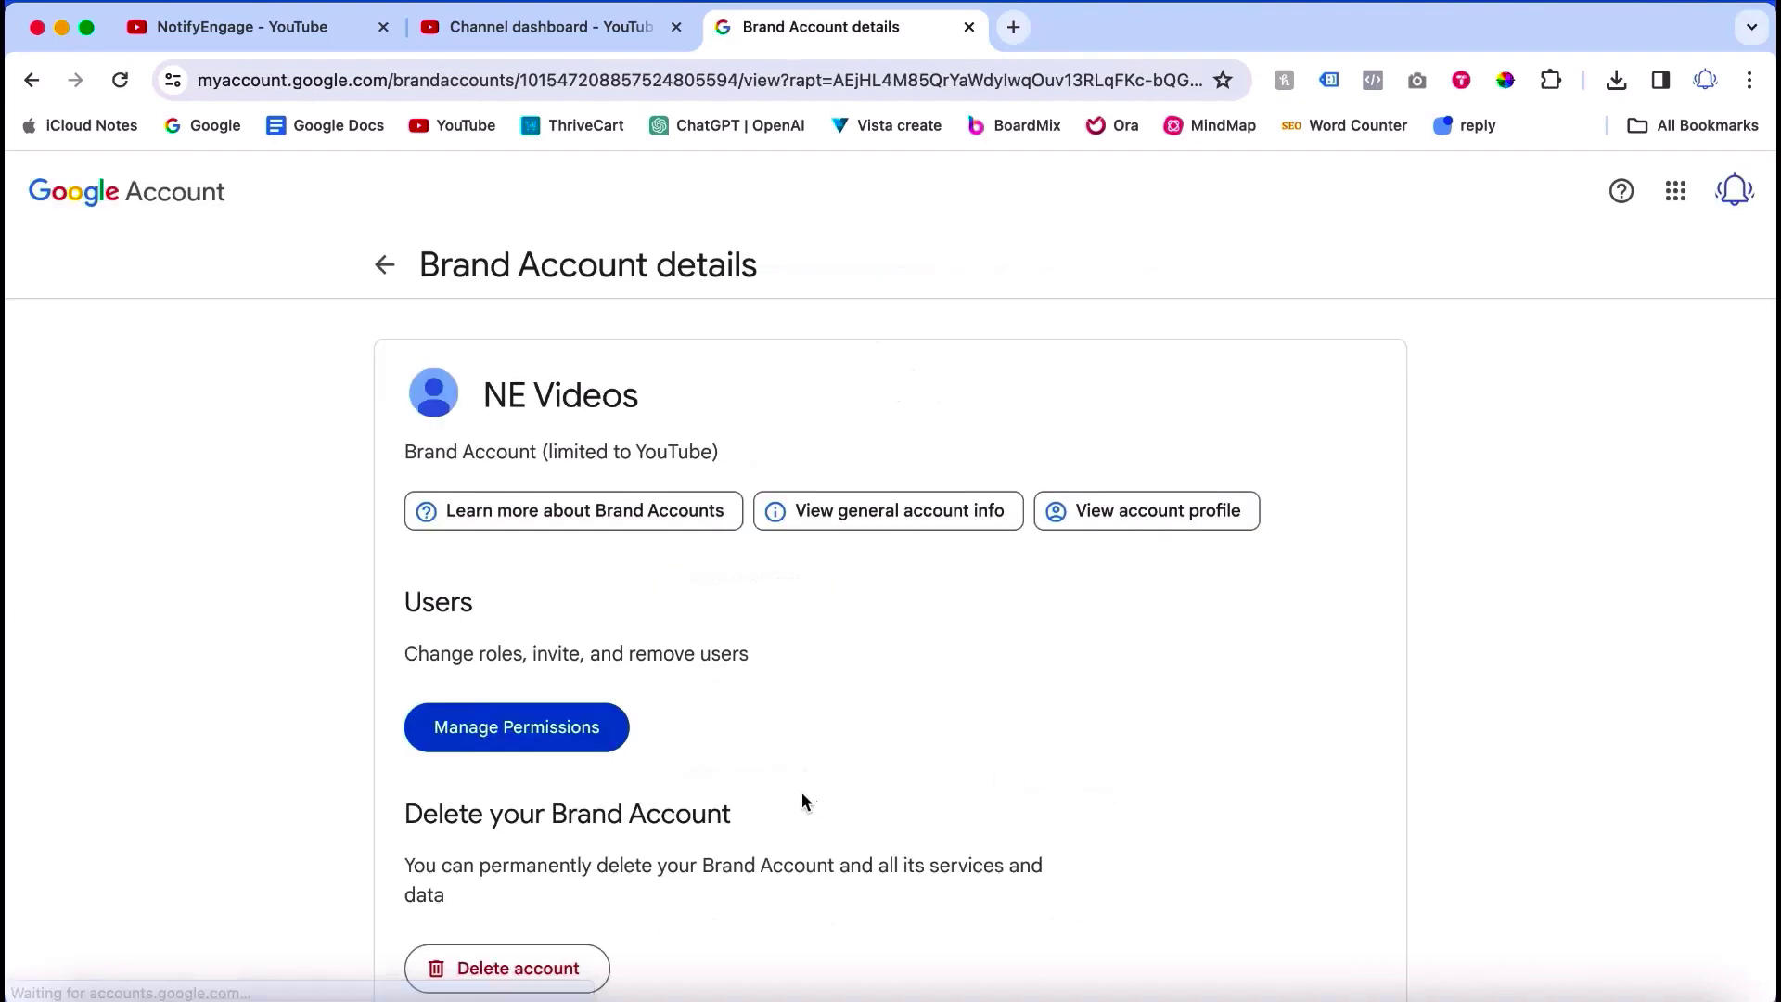
click(550, 743)
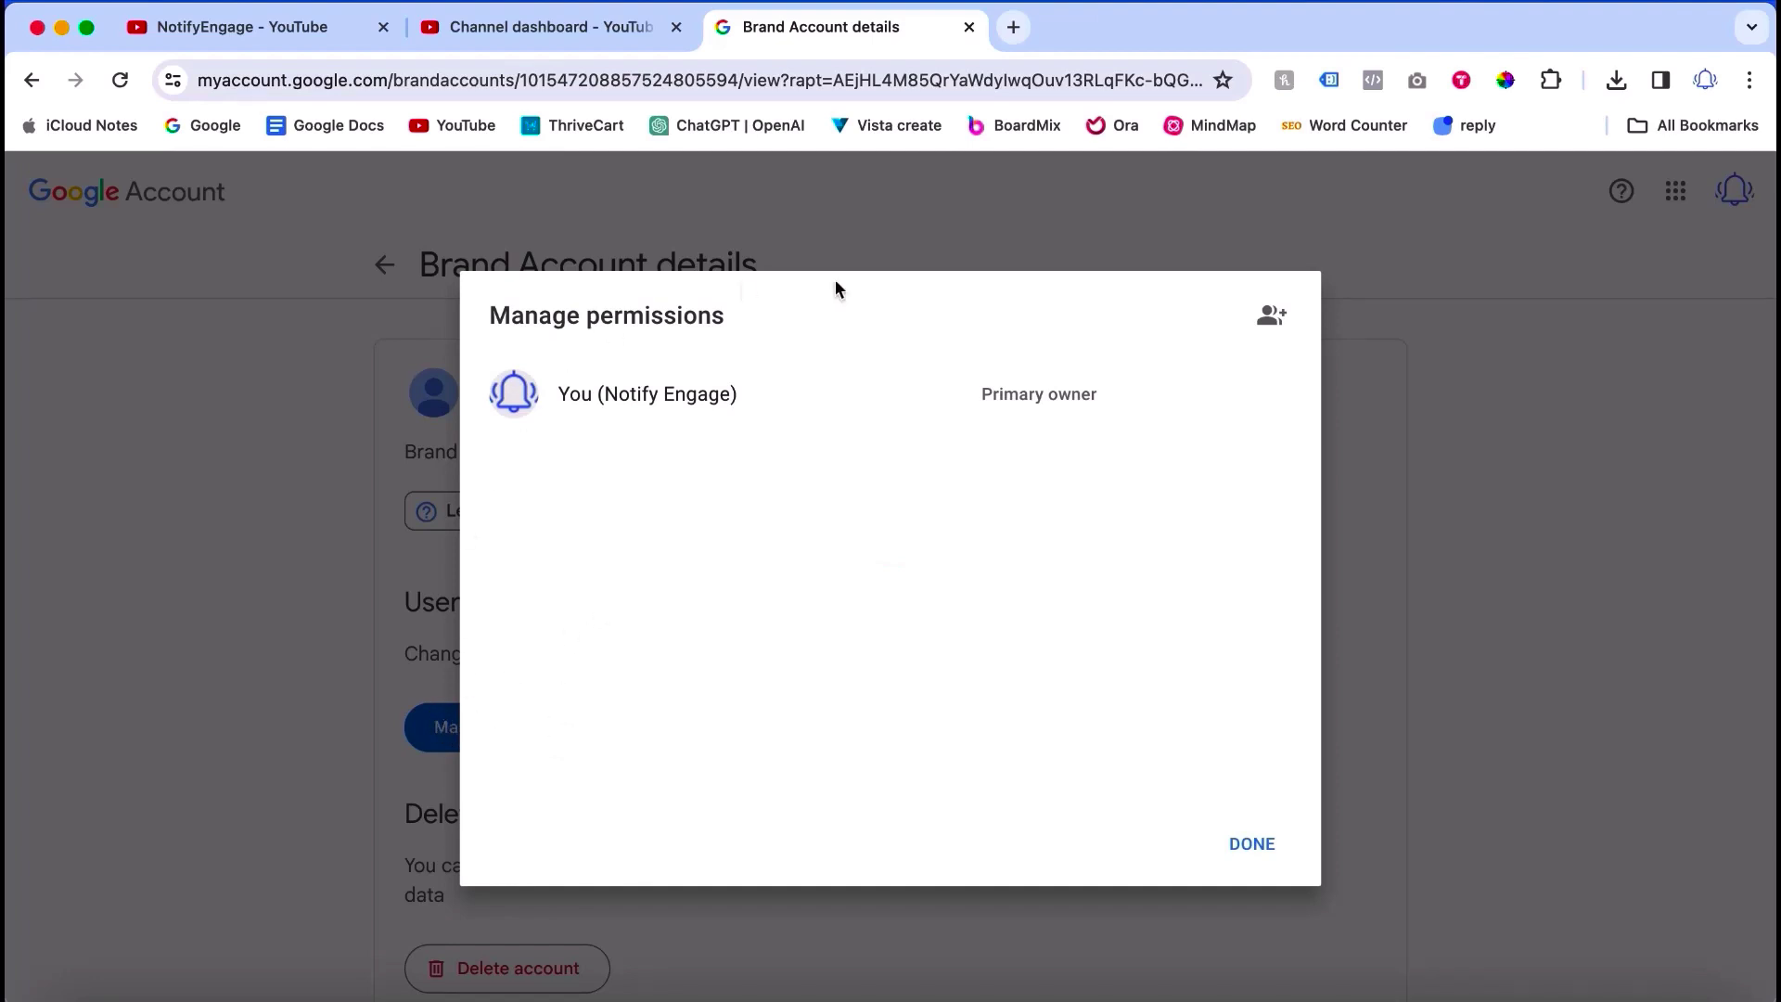
Step: Invite the second Gmail address to the NE Videos Brand Account with the Owner role
click(1273, 317)
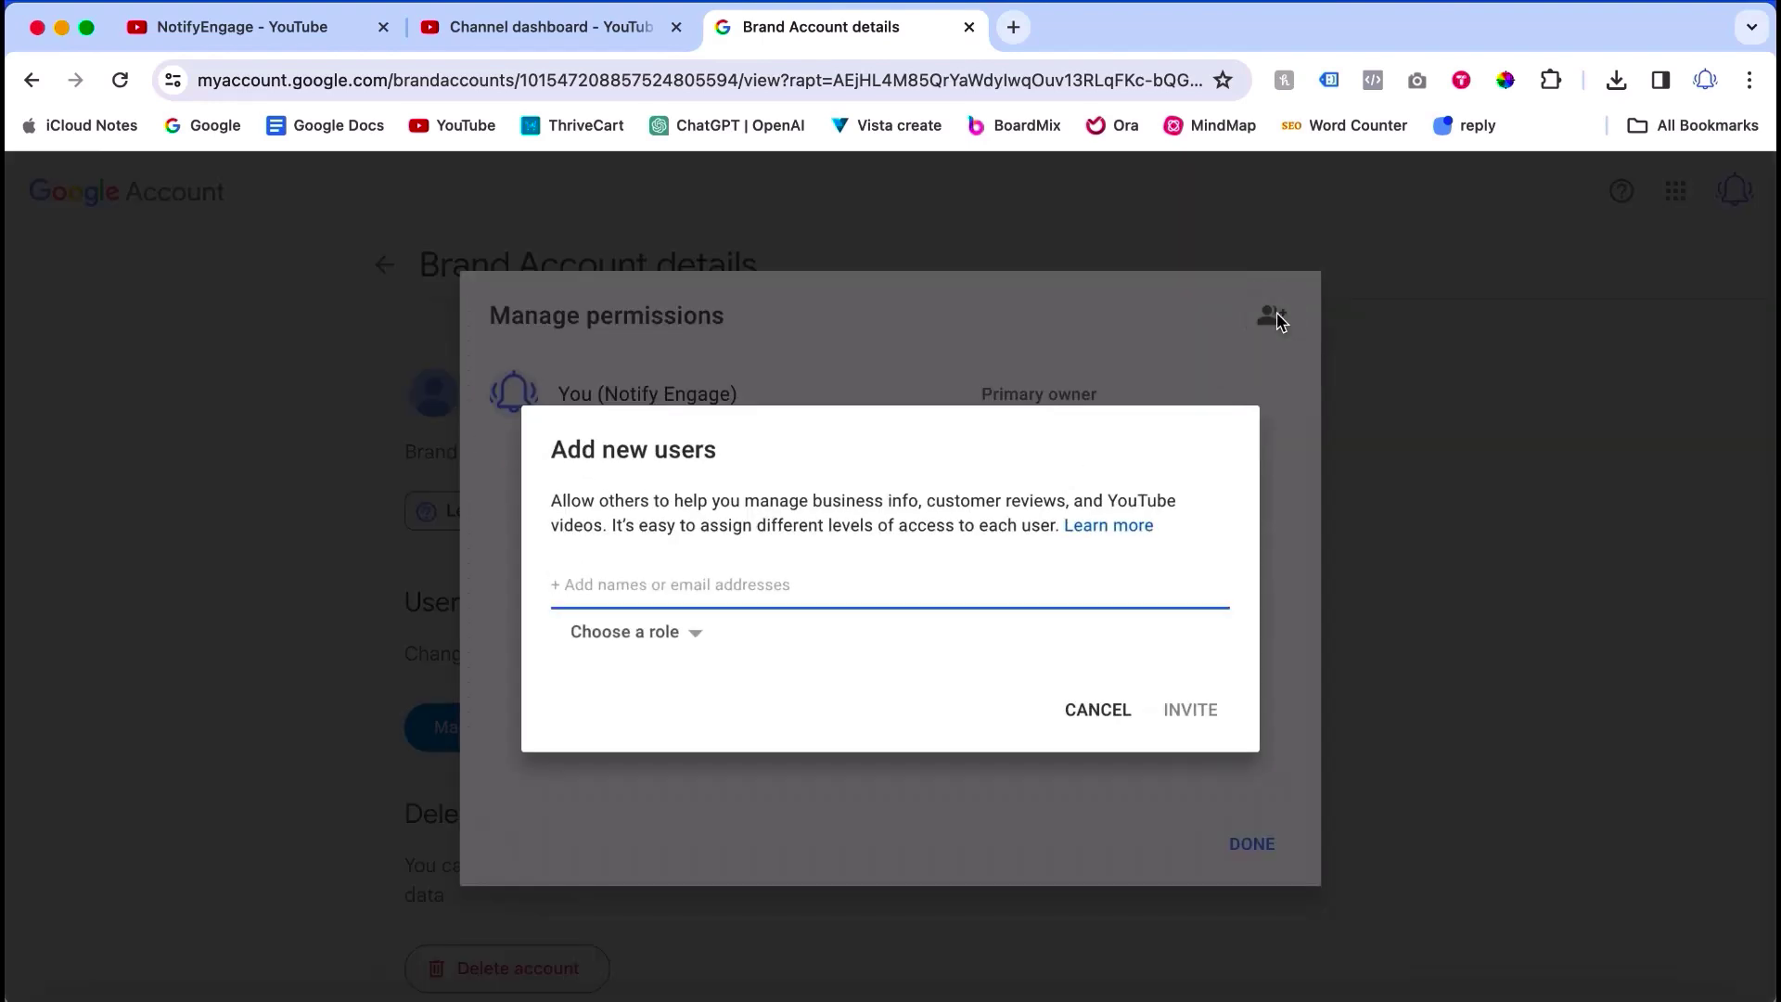
click(684, 637)
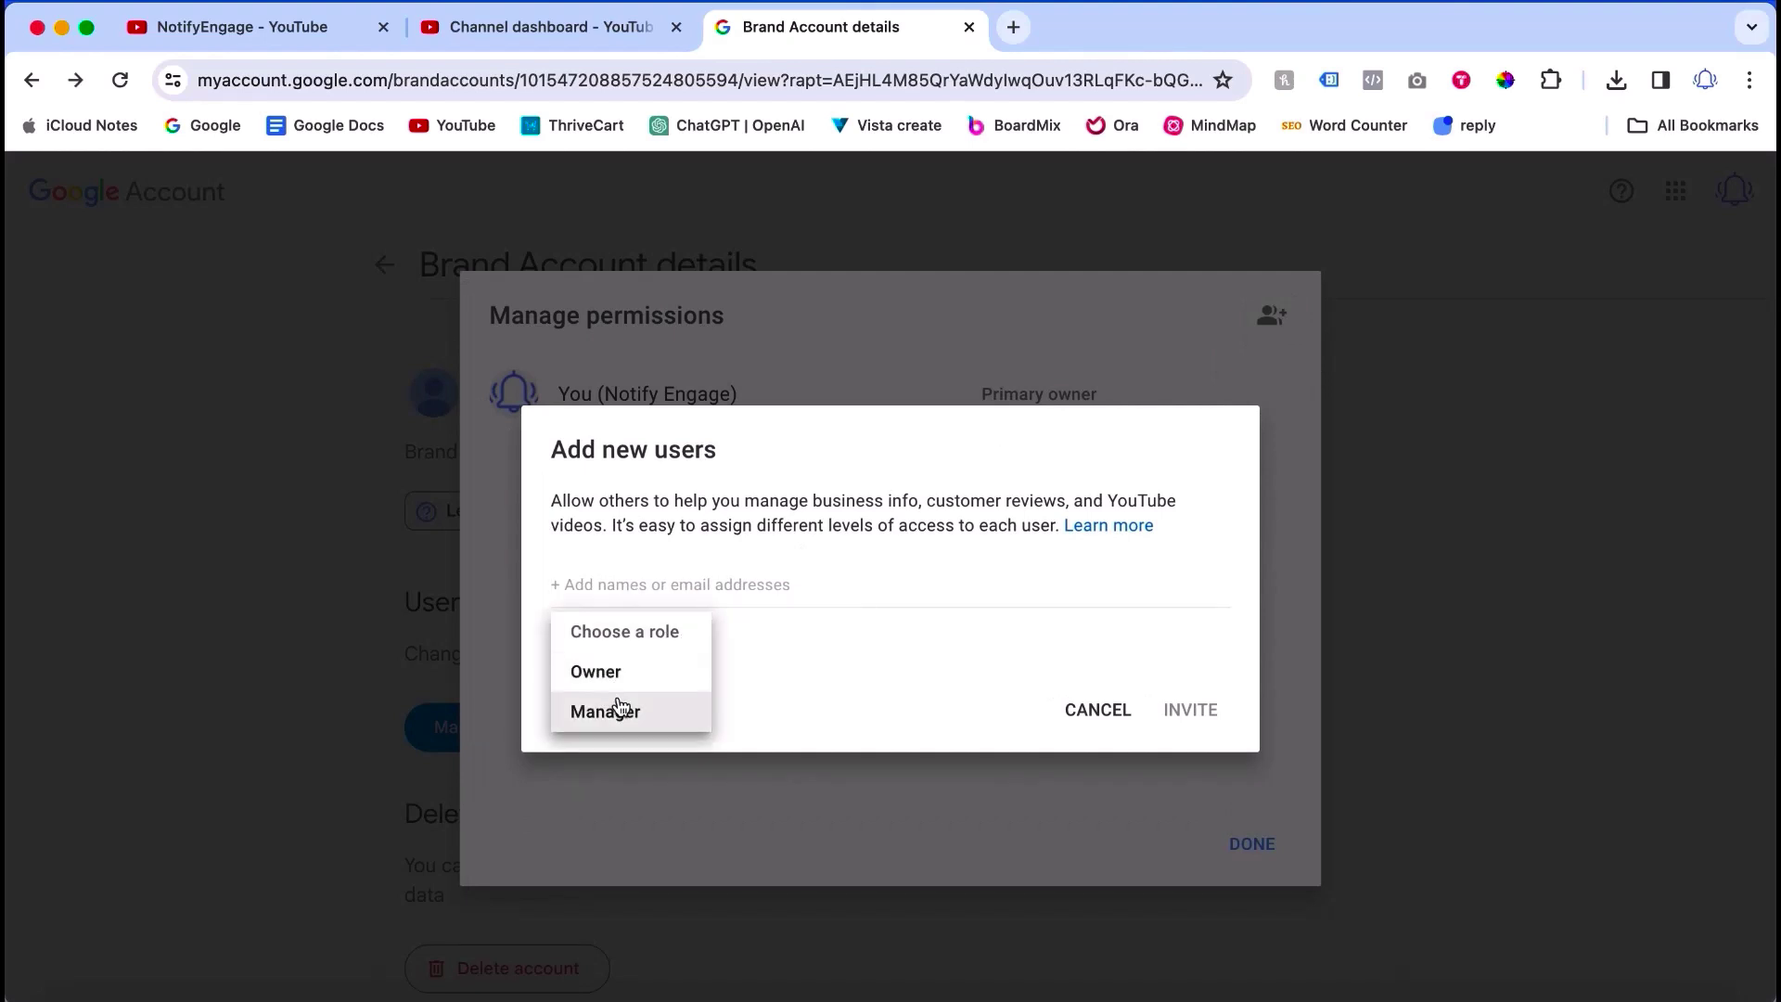
click(670, 577)
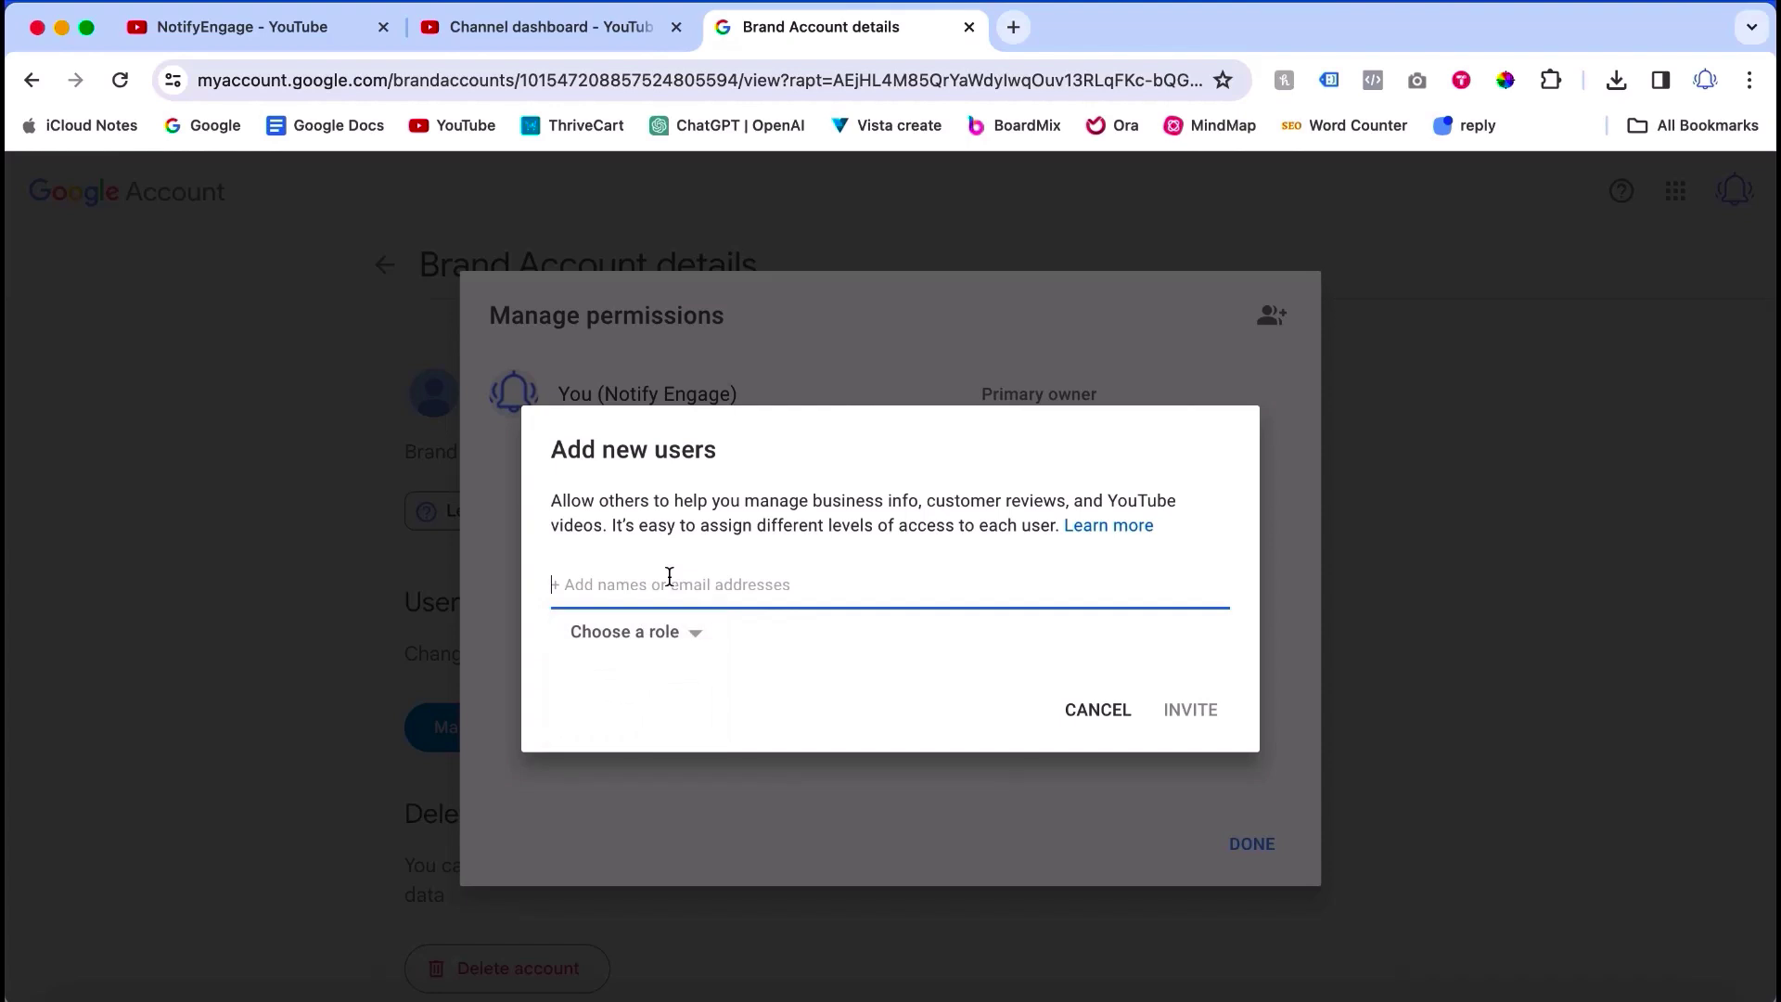
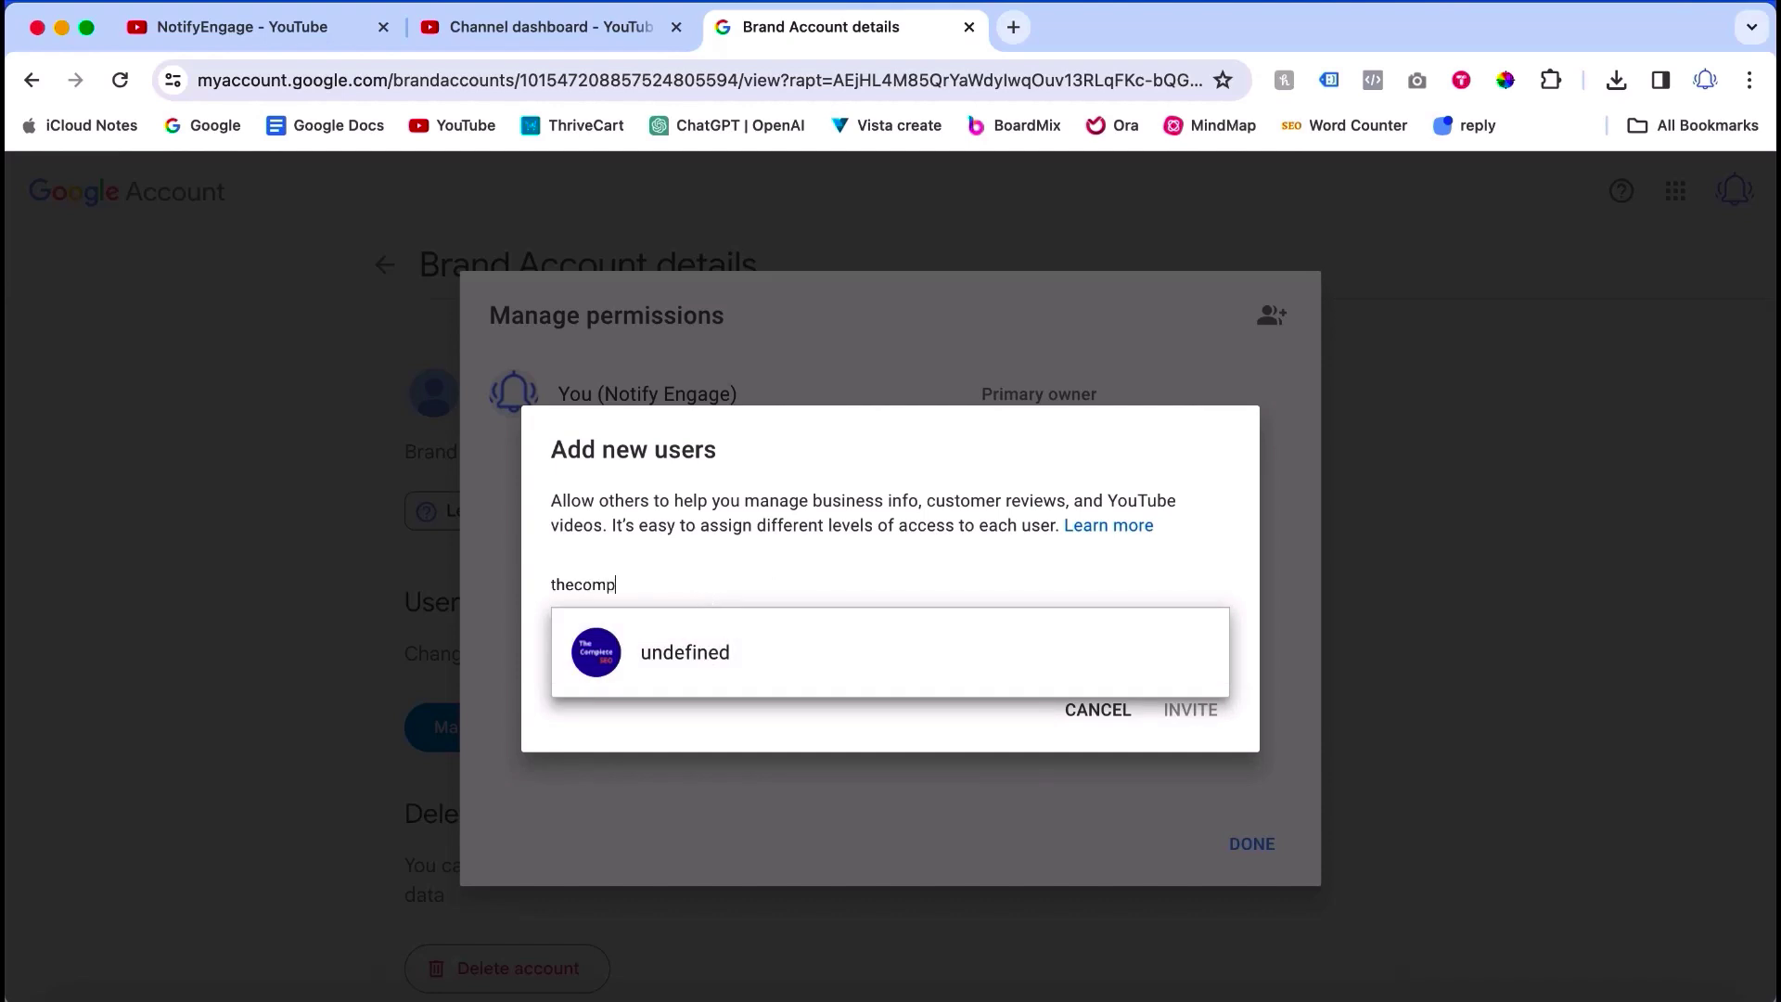
click(733, 618)
click(666, 628)
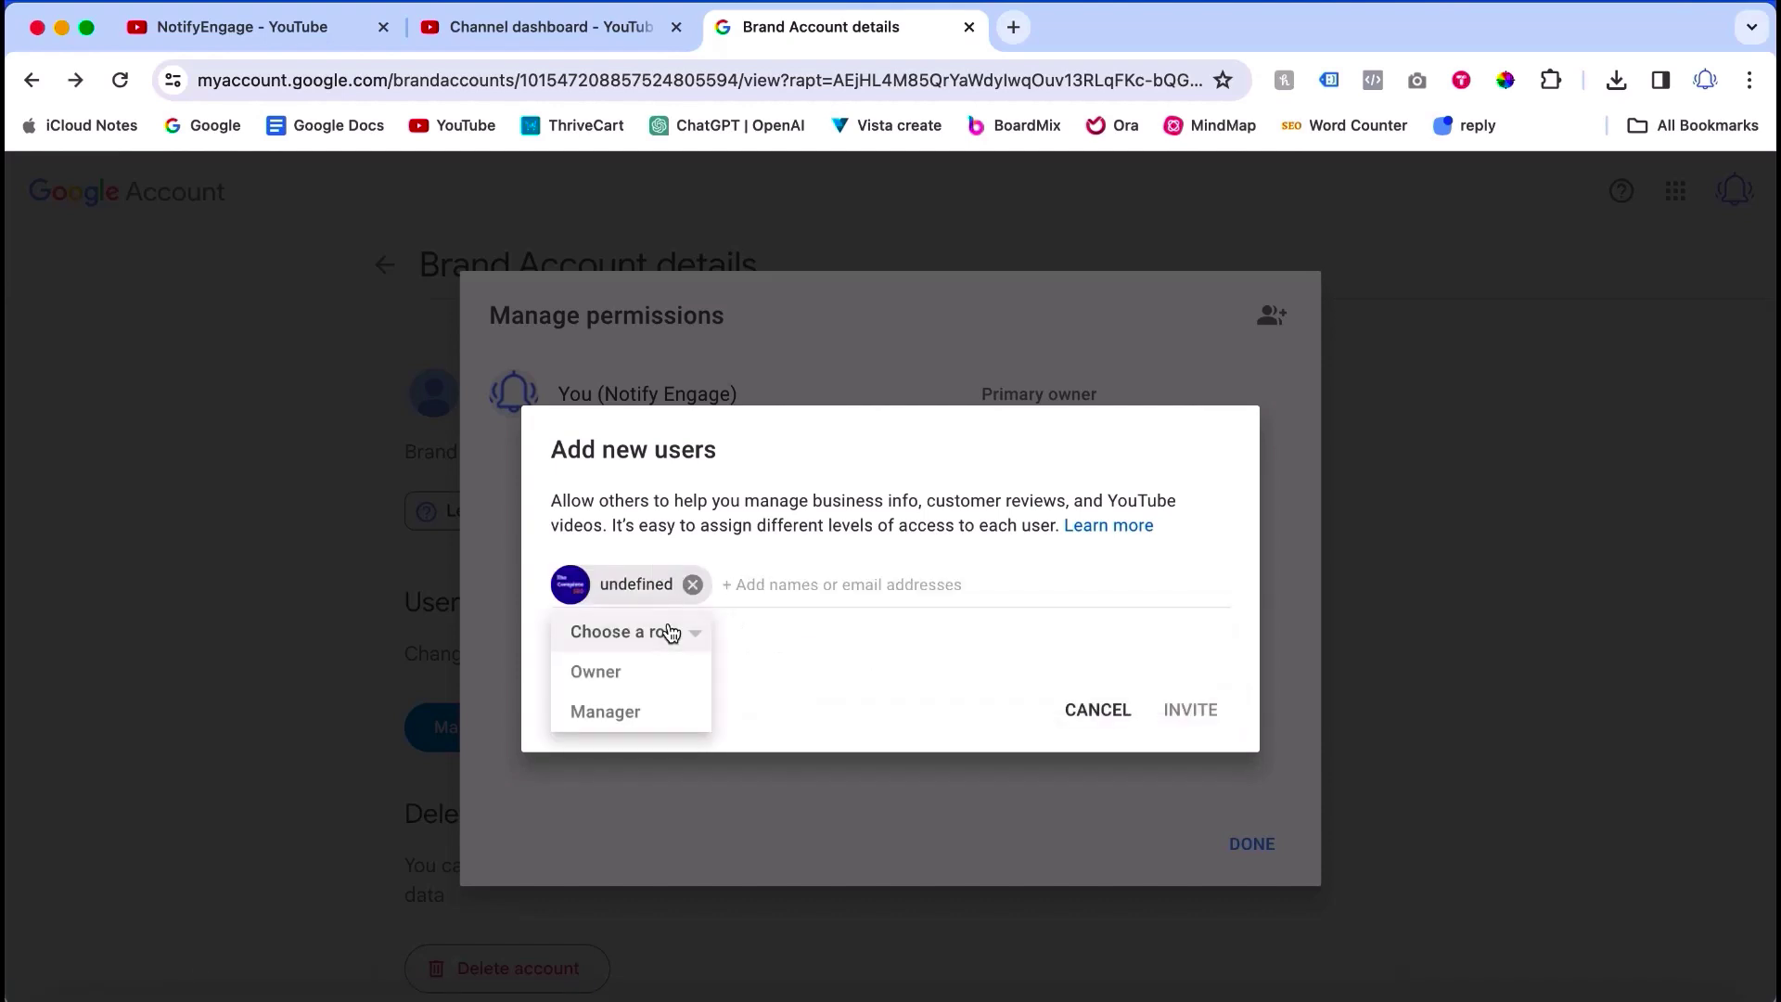
click(639, 677)
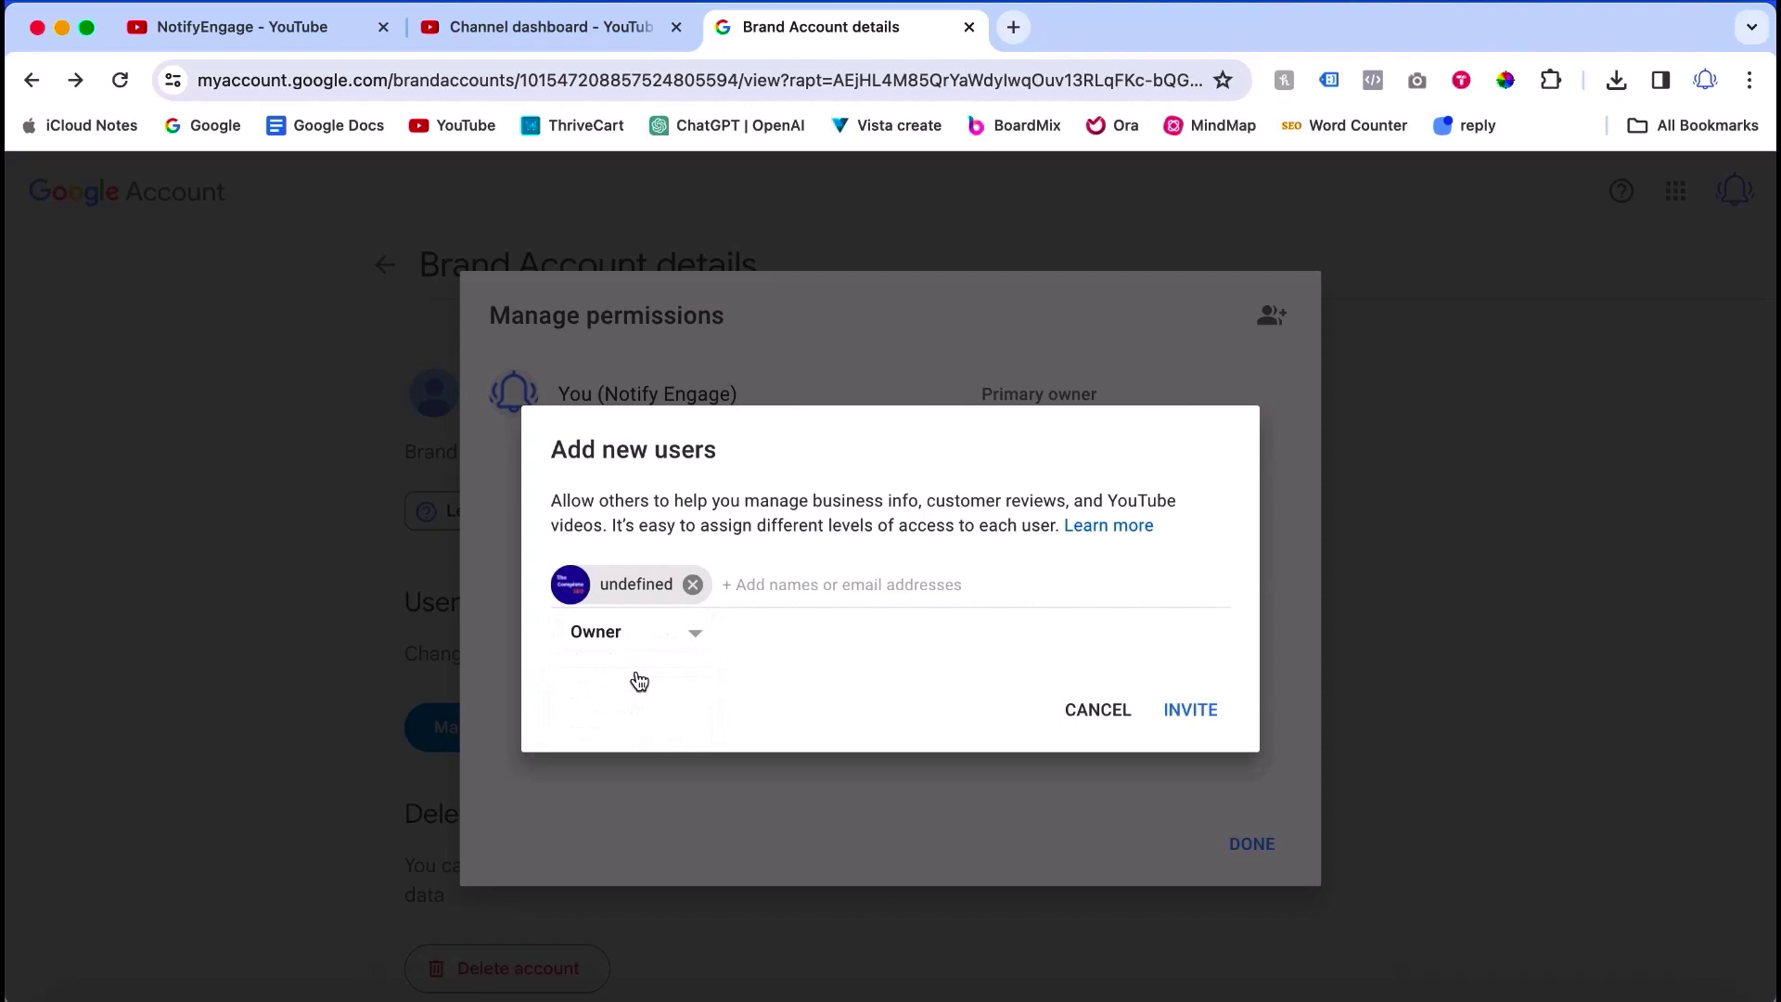
click(1187, 718)
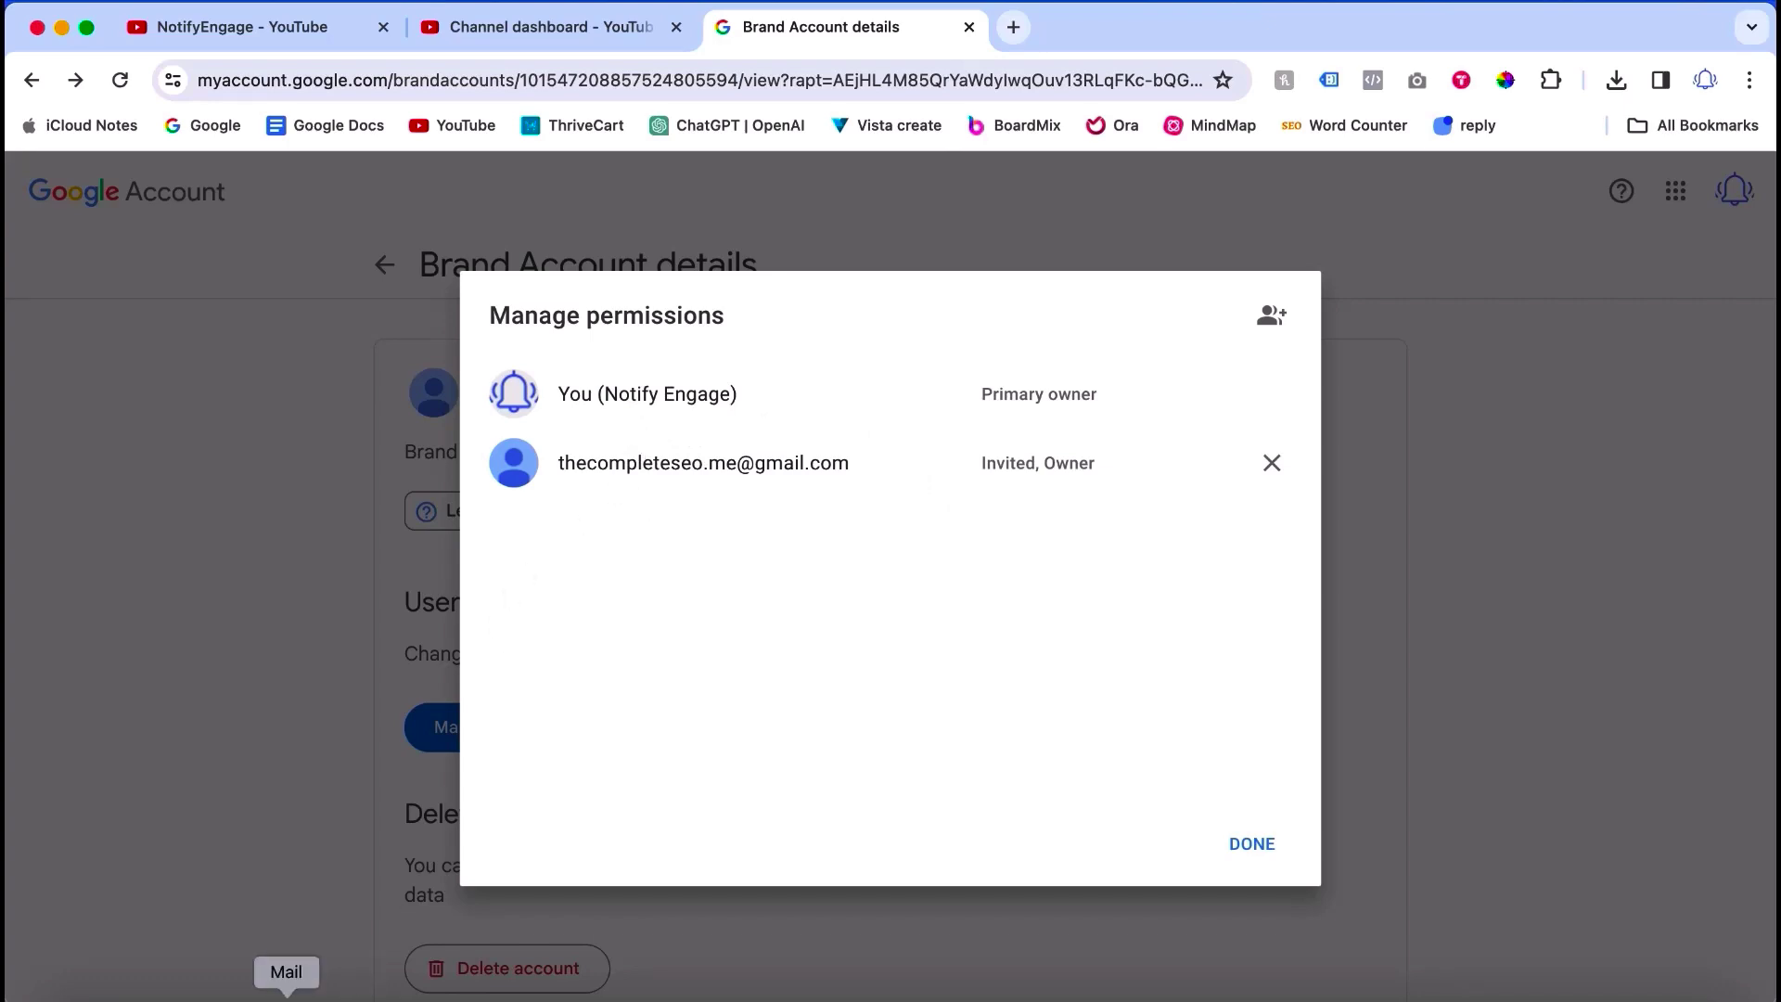
Step: In Mail, open the Google ownership invitation email and accept it
click(287, 994)
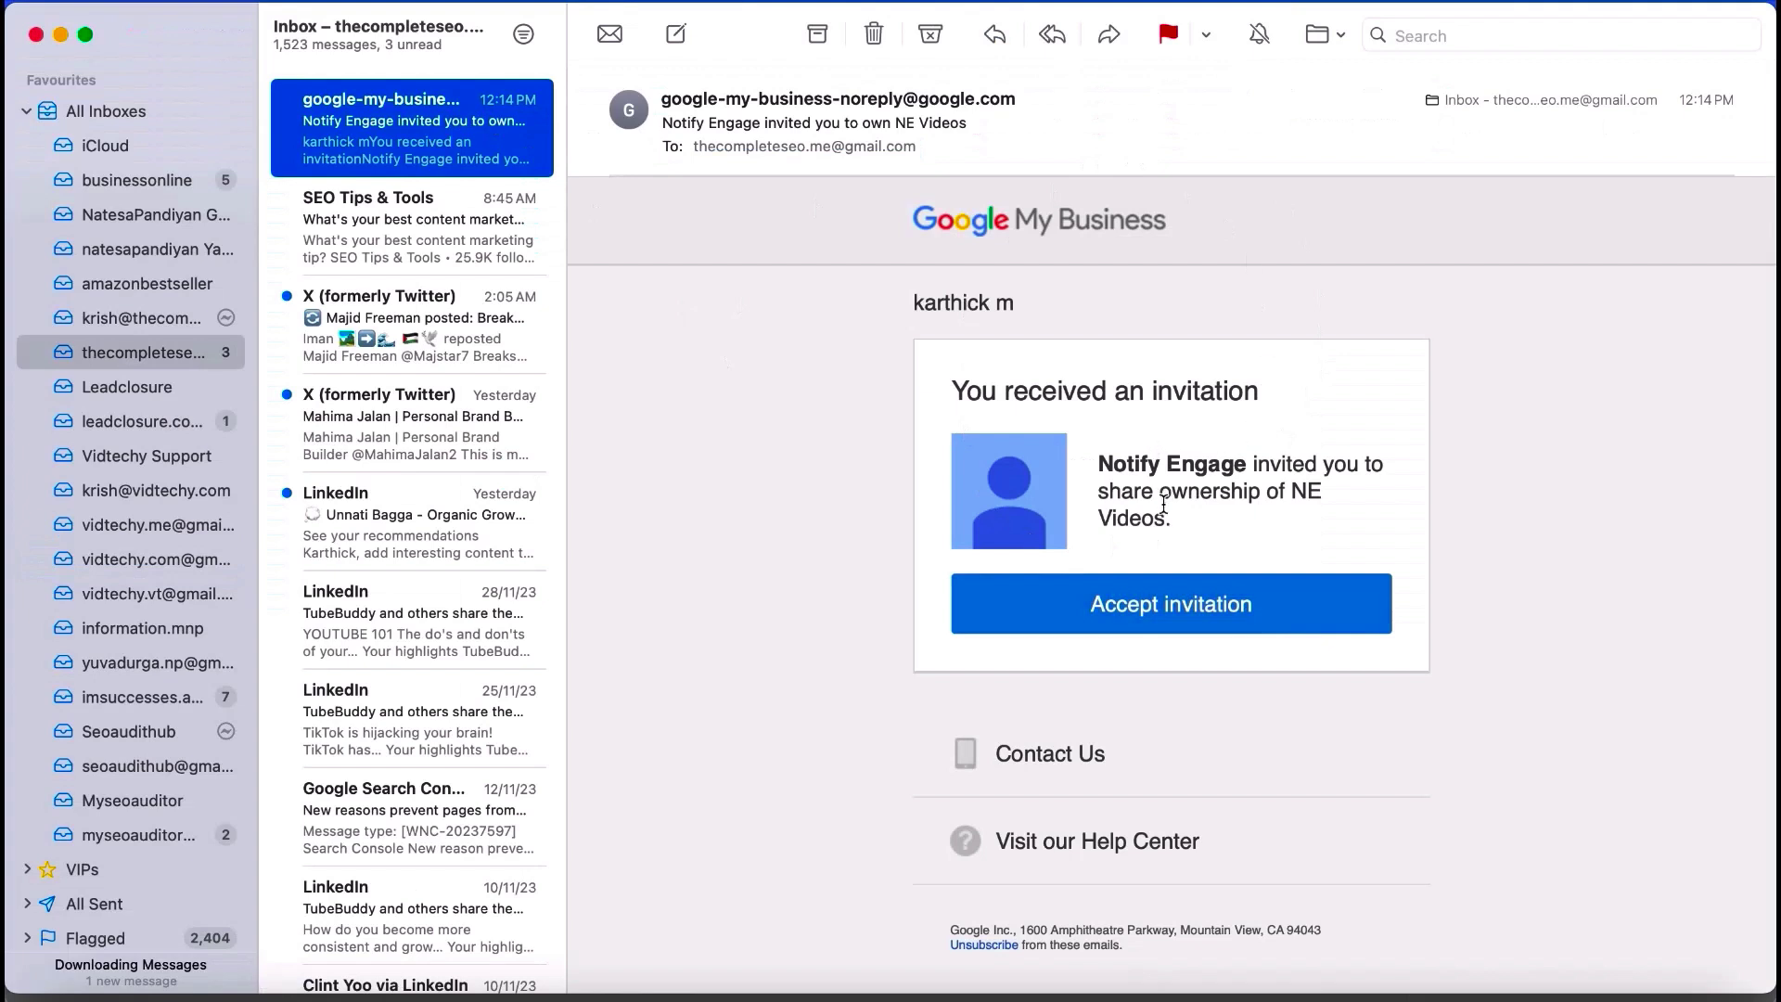
drag(1176, 525, 1090, 462)
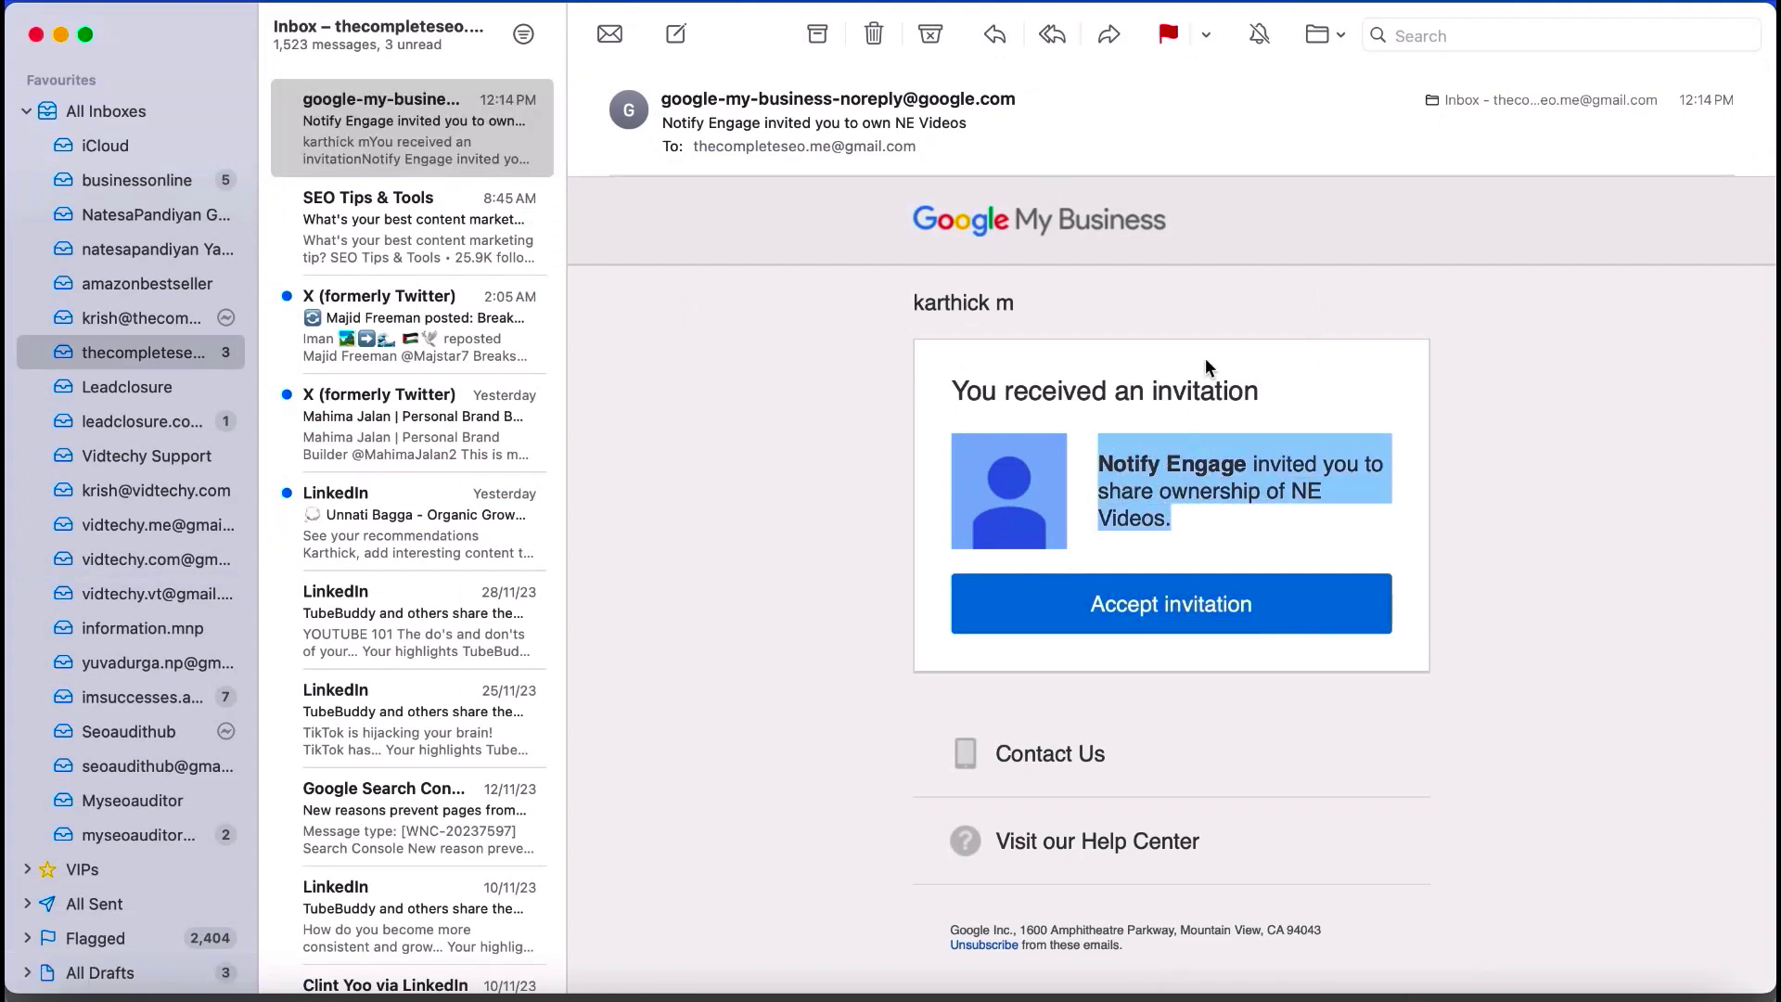
click(1172, 605)
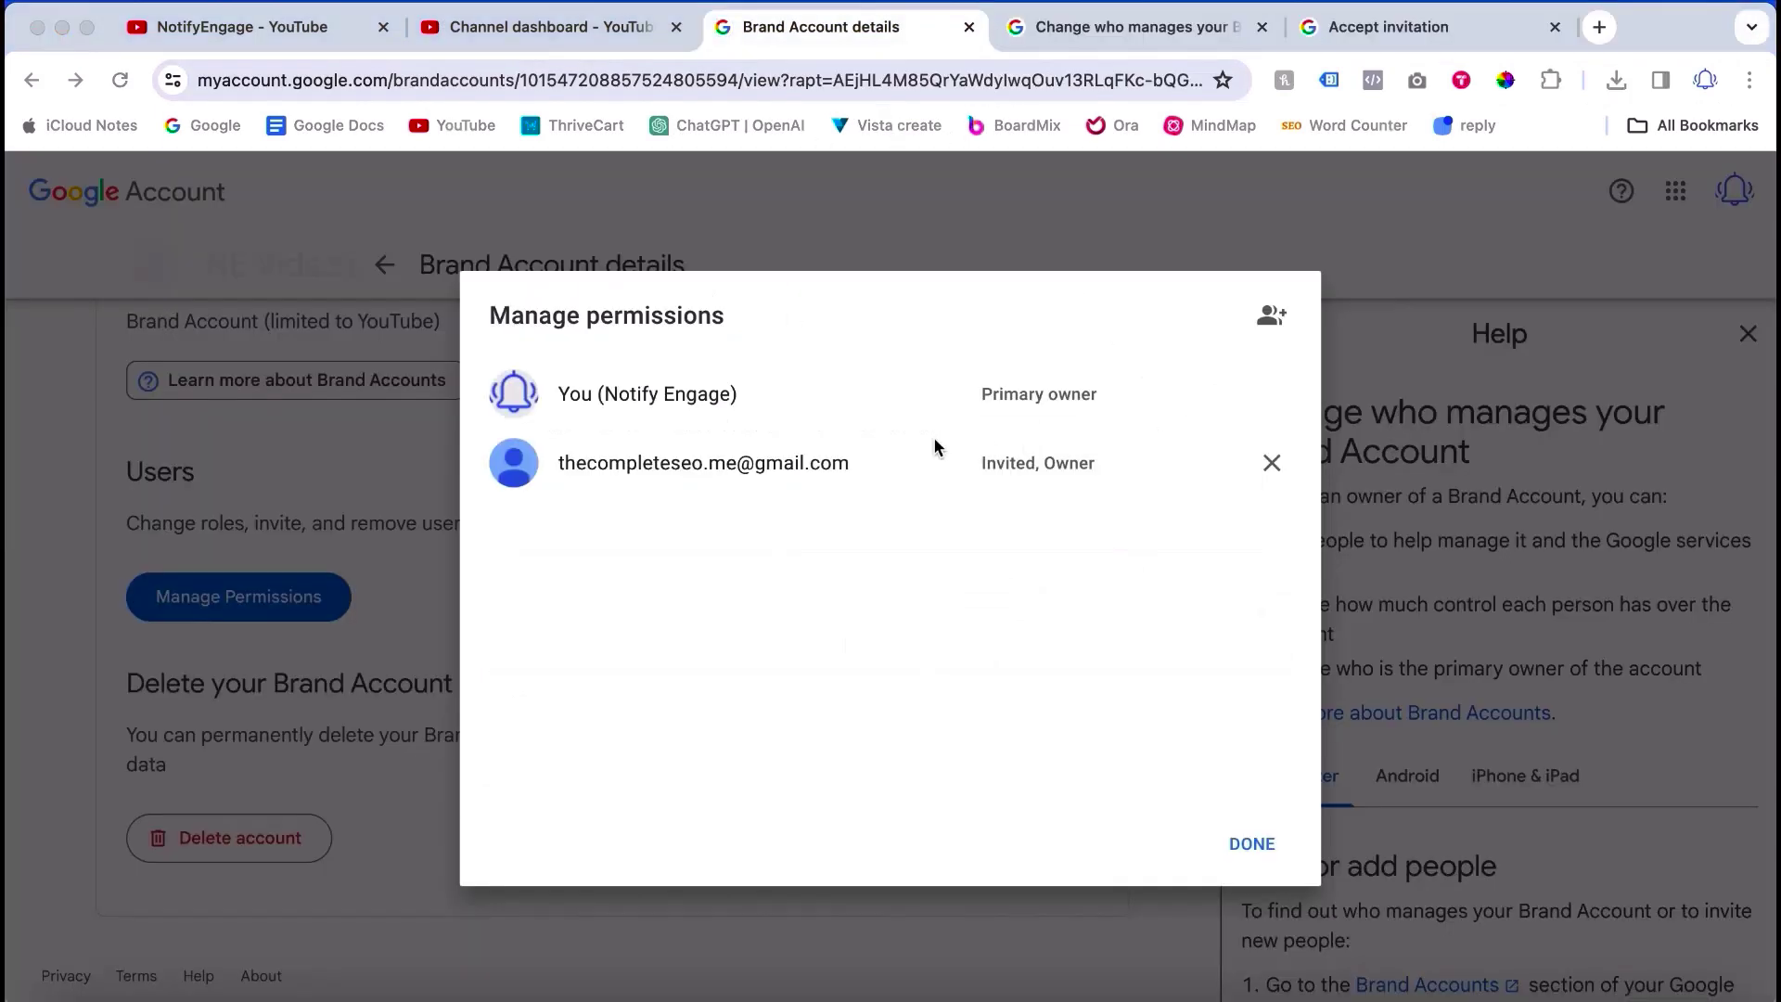
Step: Compare the help, acceptance and permissions tabs, marking the Invited, Owner status
click(1099, 27)
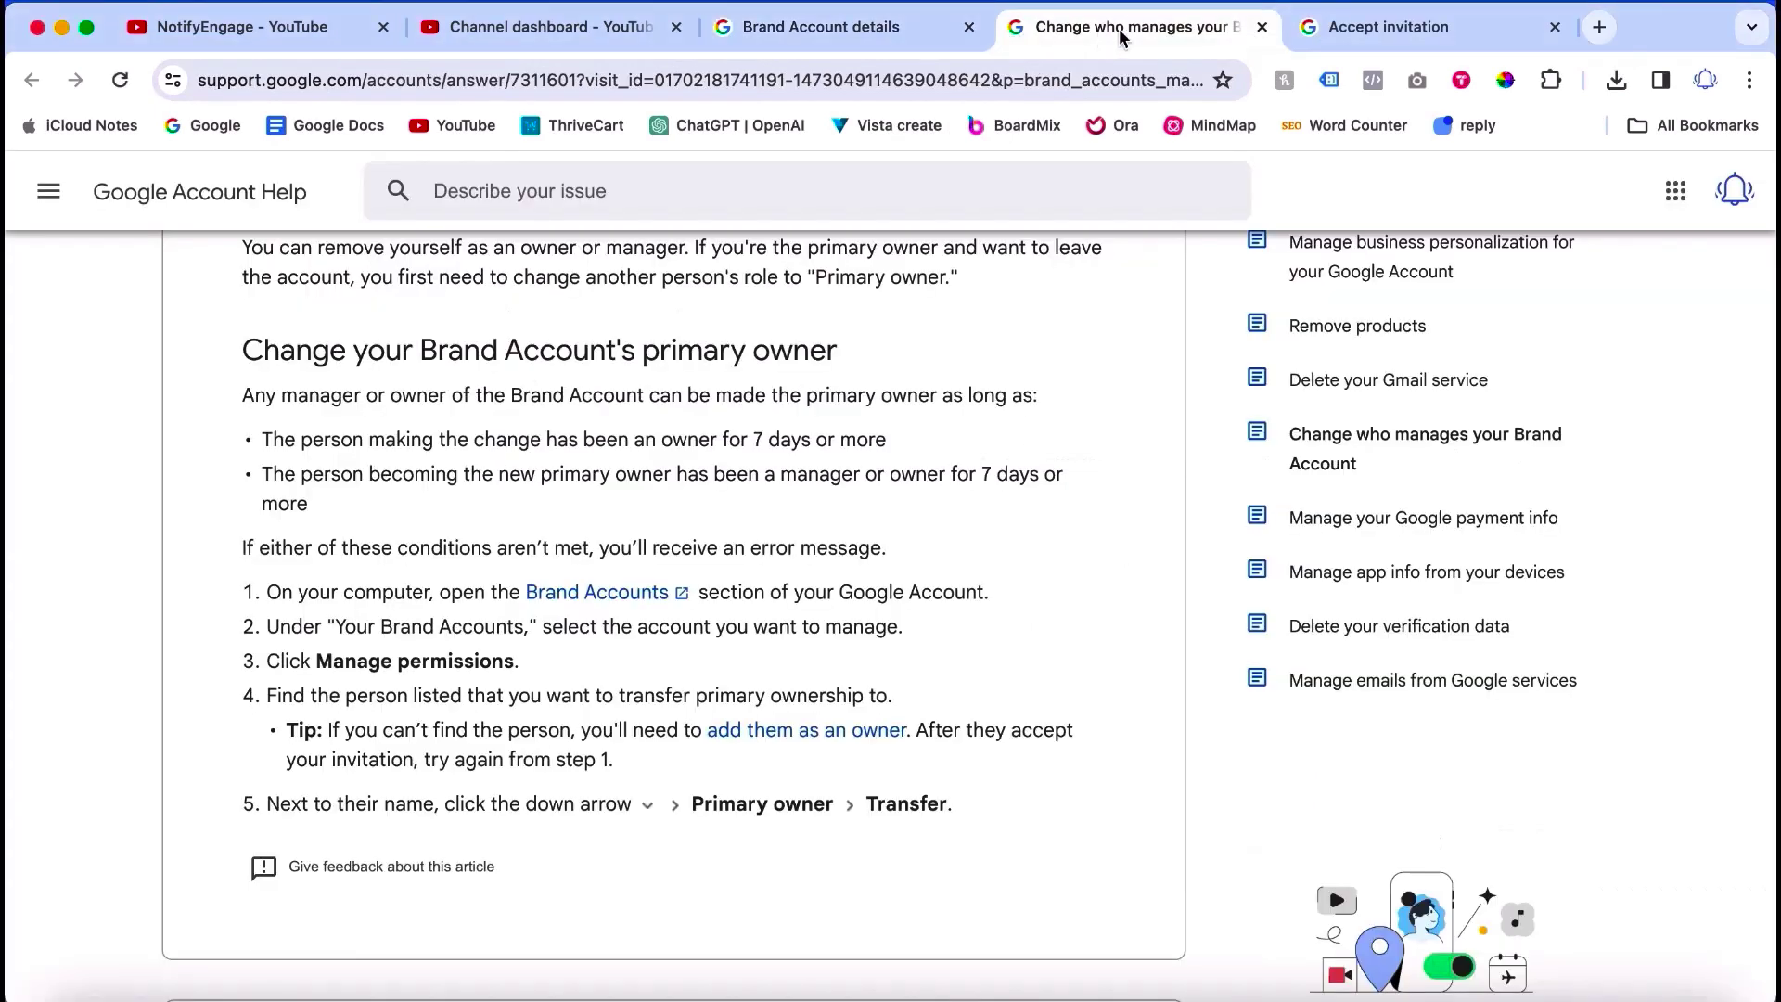
click(1329, 26)
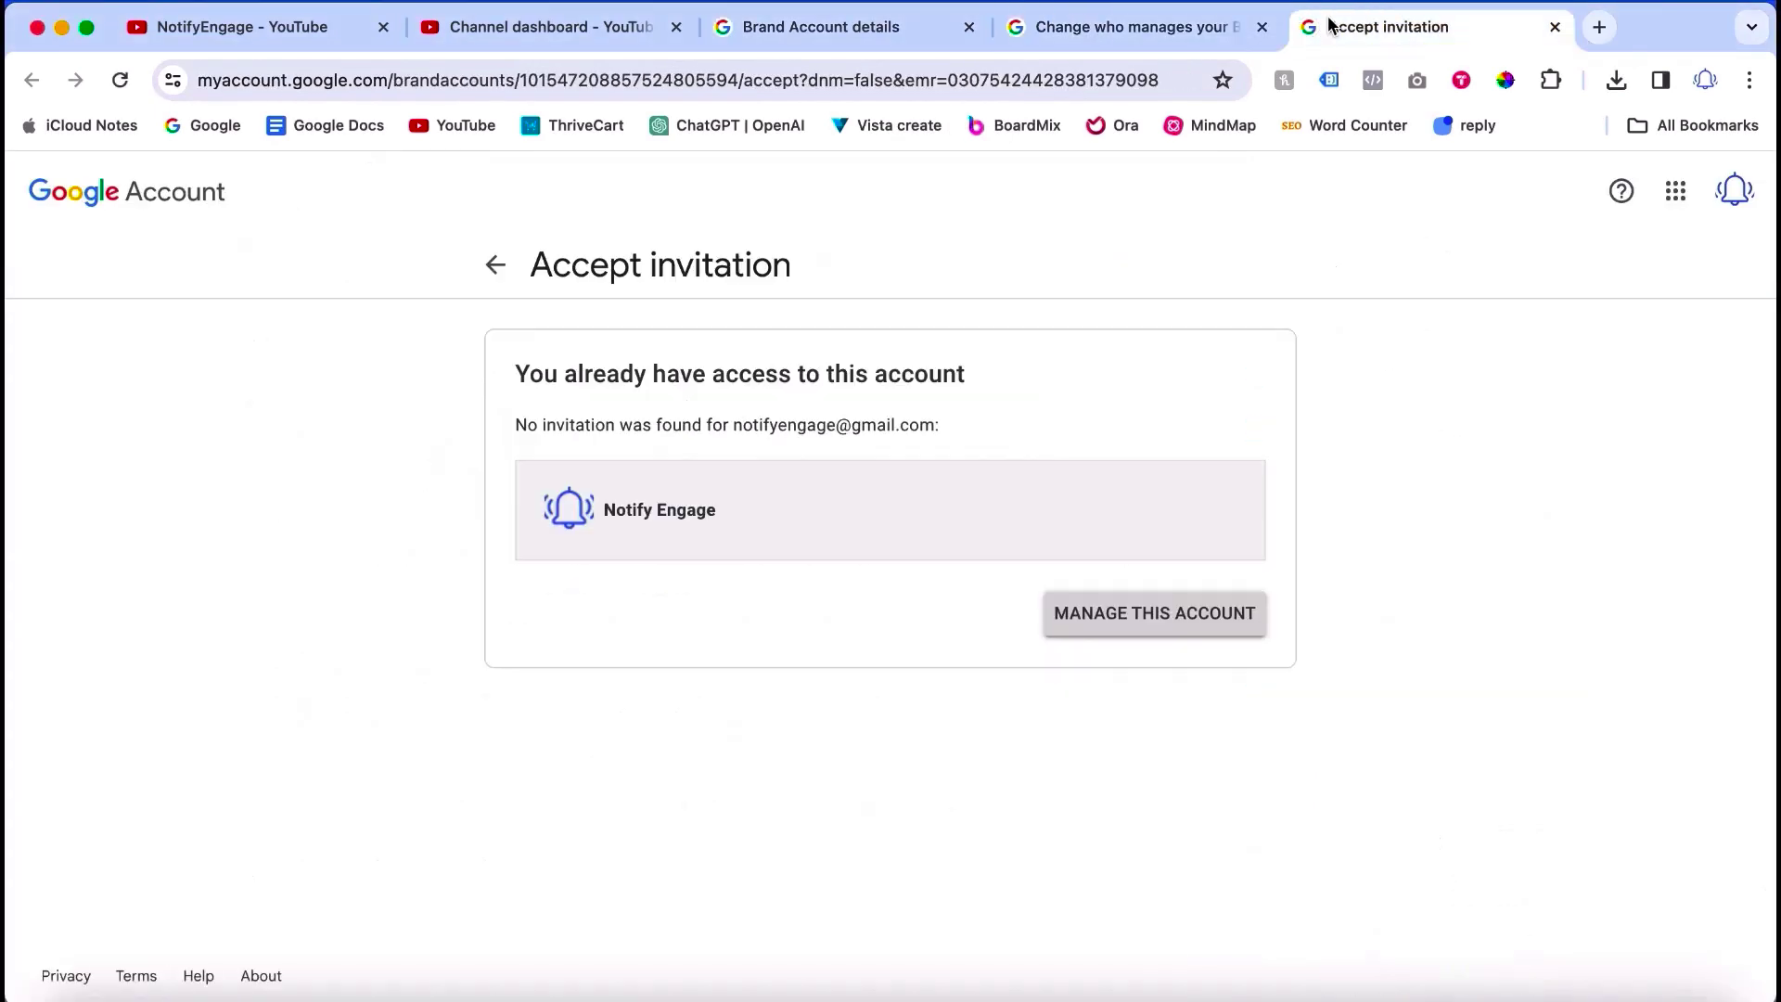
click(830, 39)
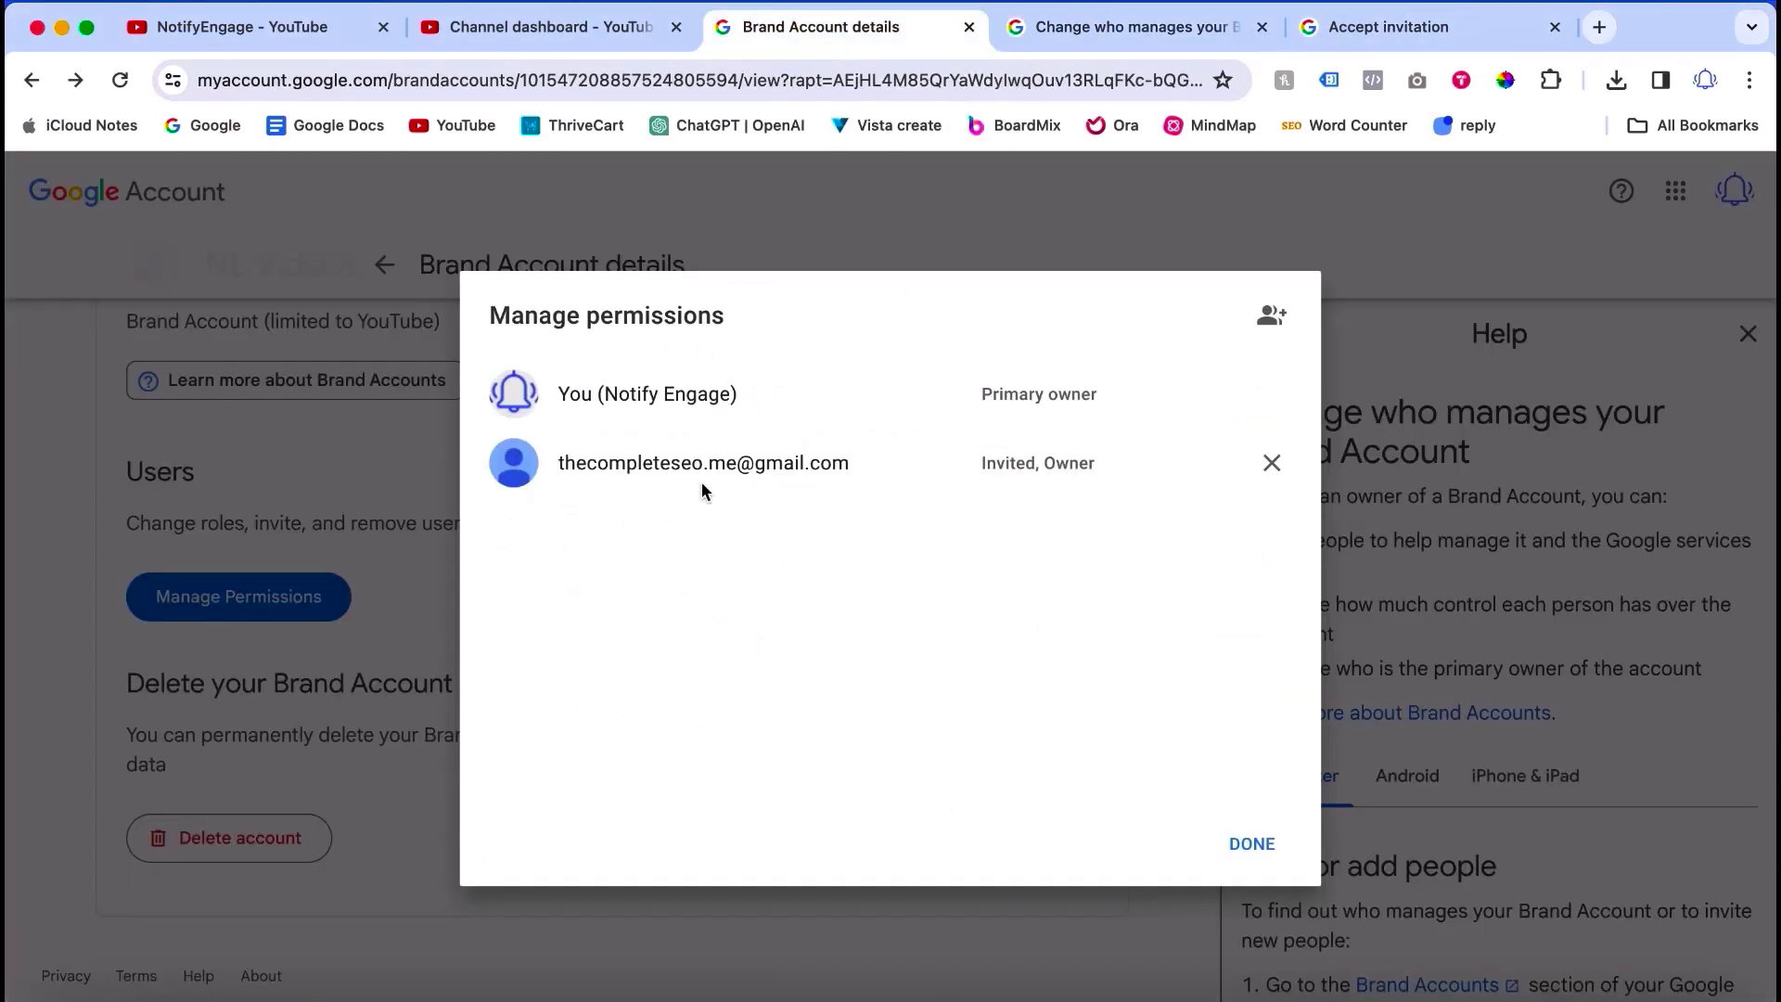
drag(980, 463, 1096, 463)
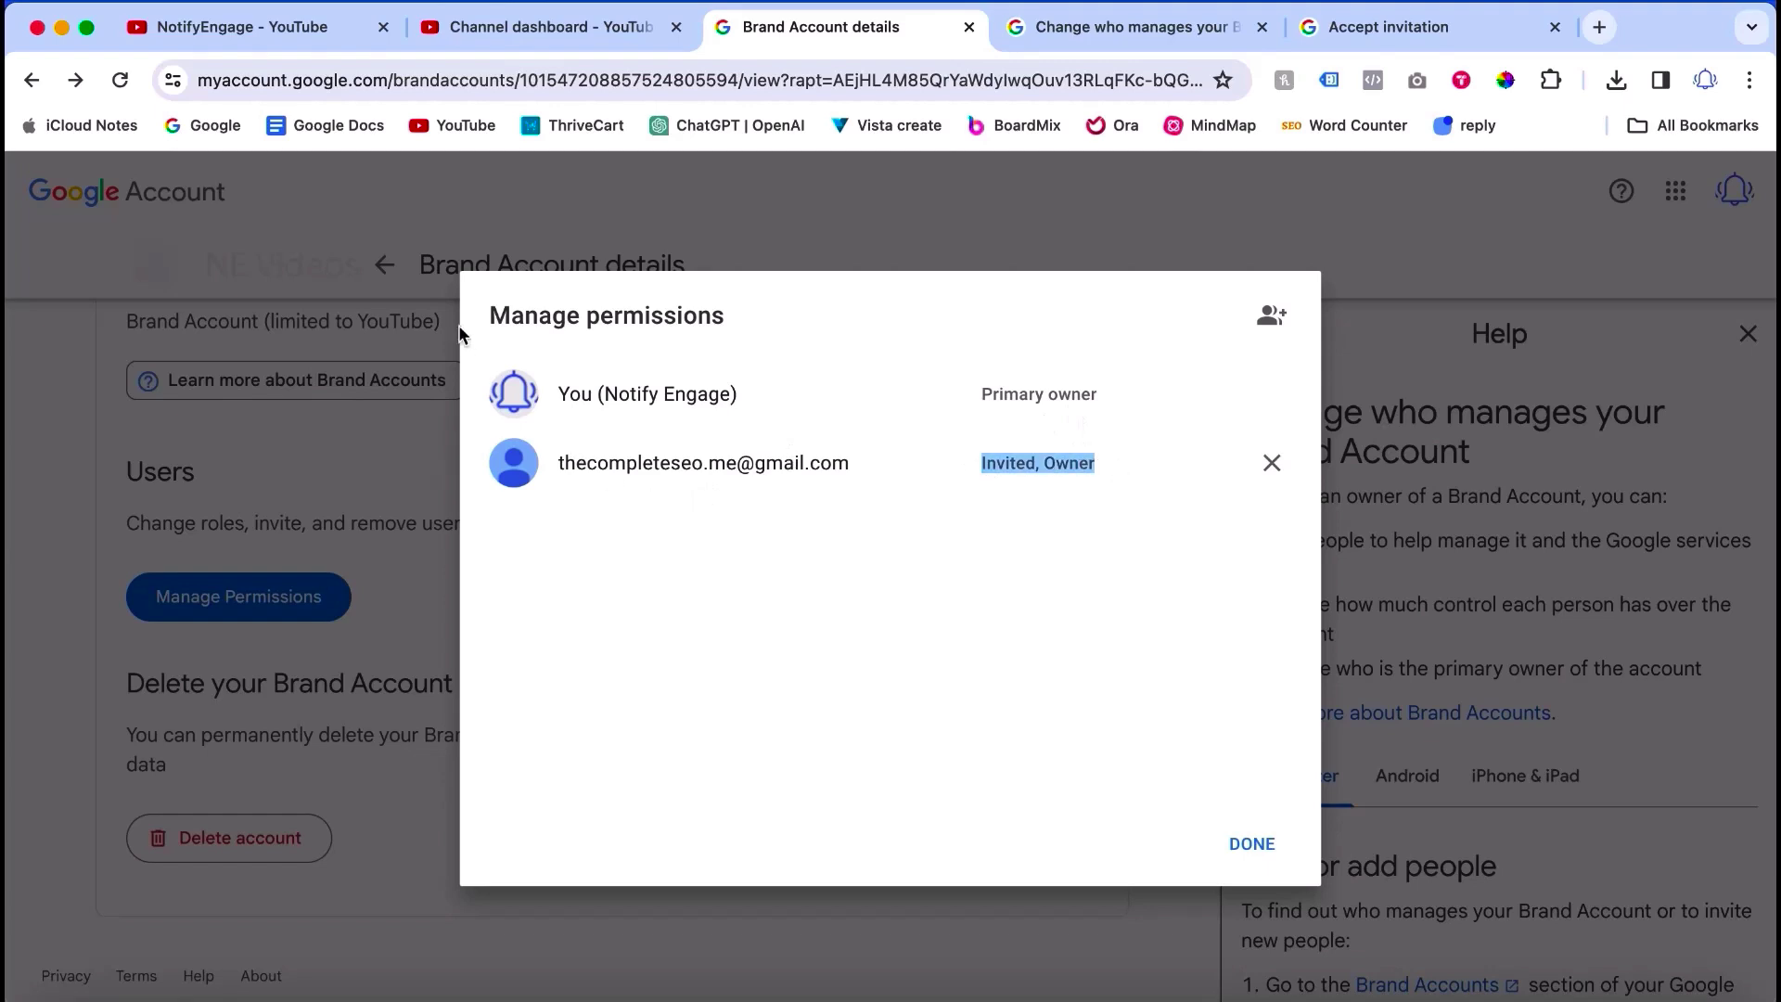
Step: Read the help article's primary owner section and its 7-day owner requirement
click(1063, 30)
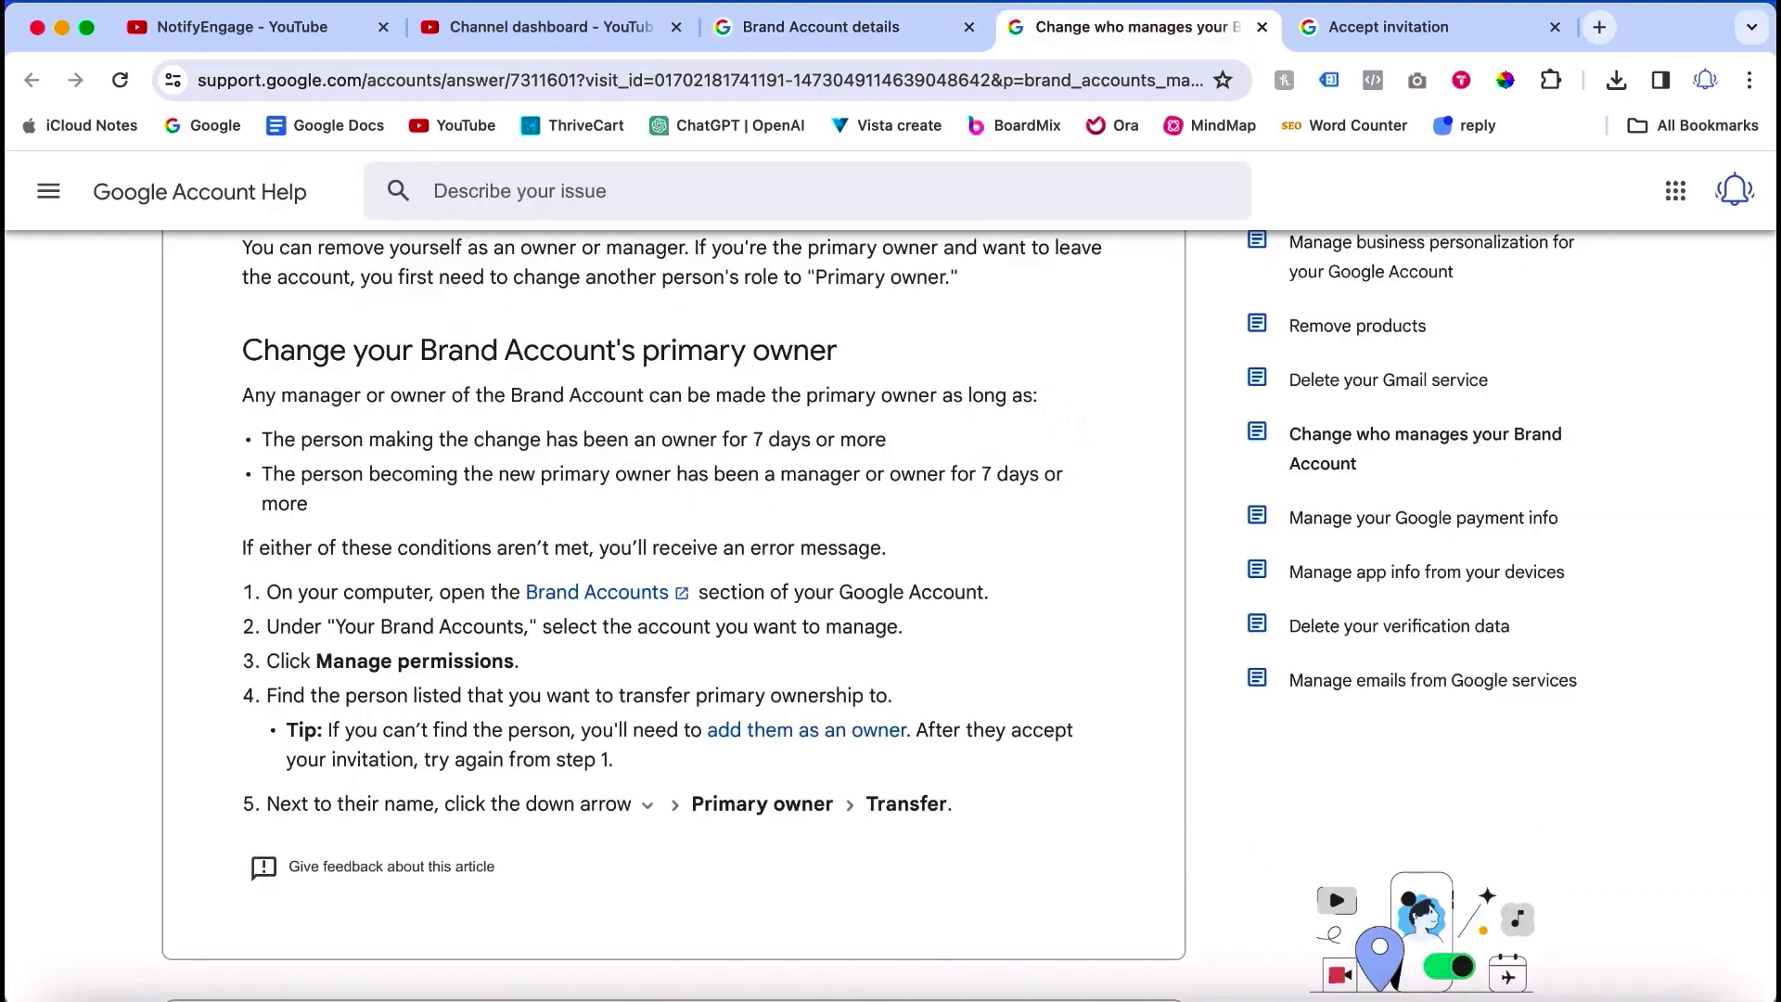
click(842, 27)
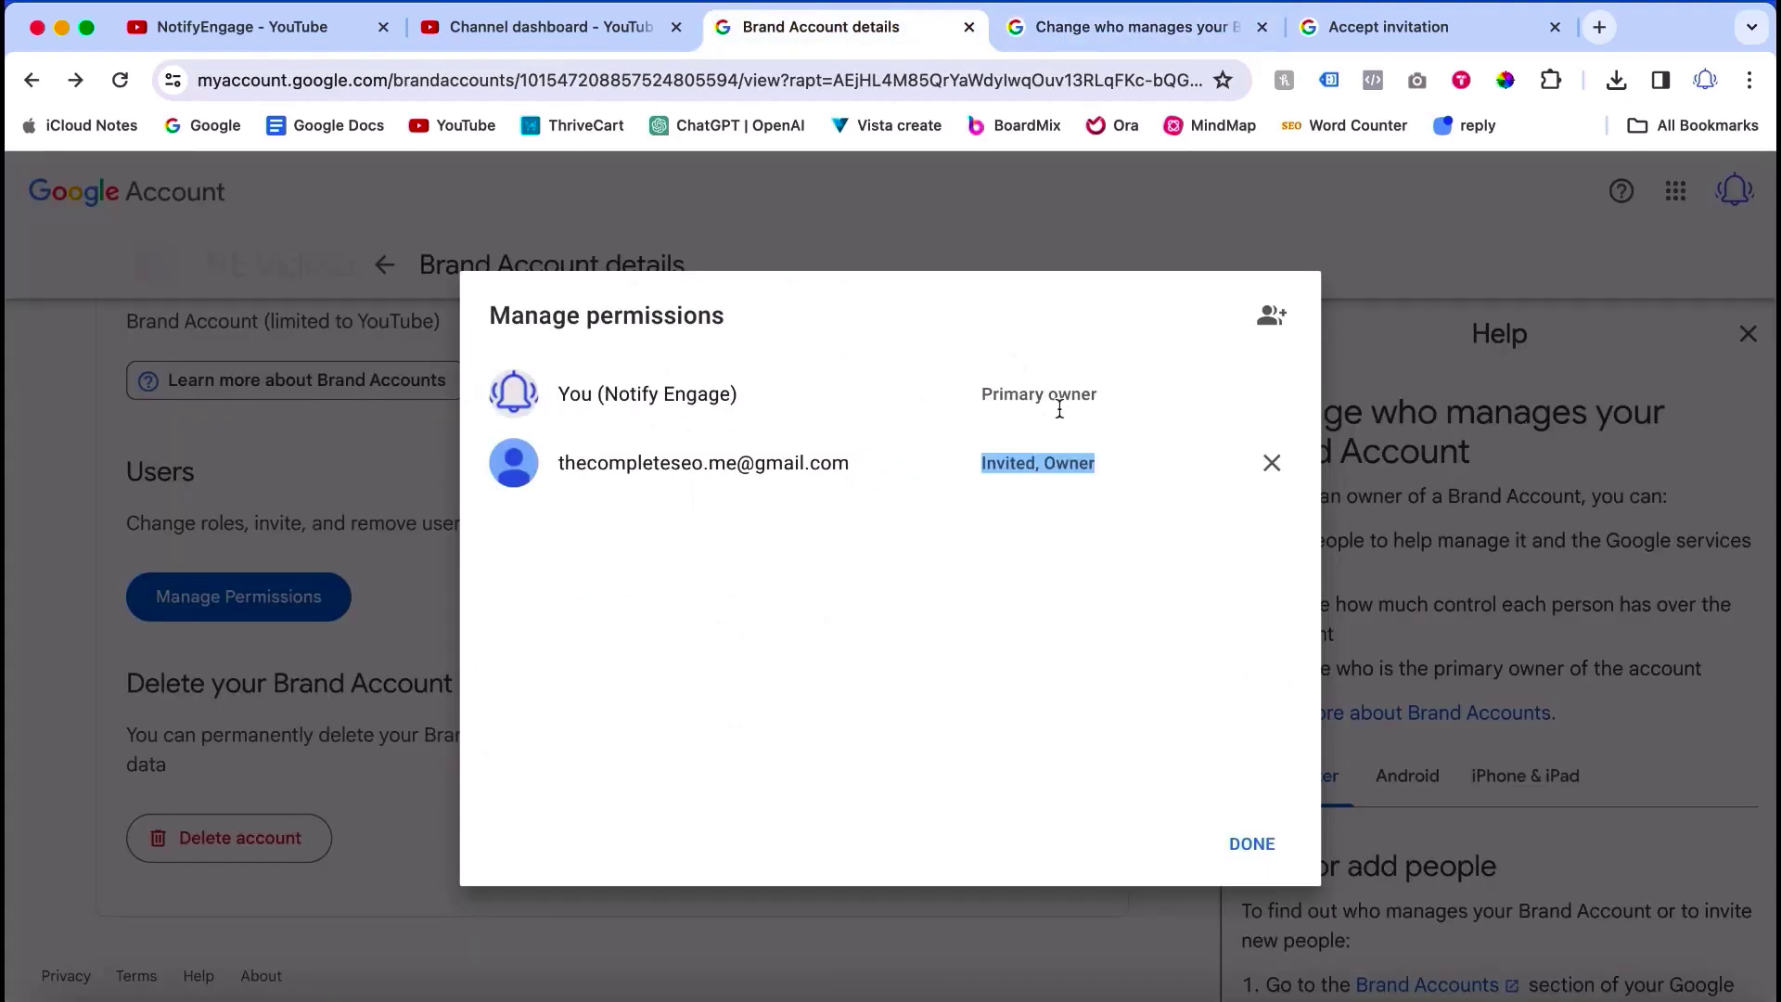
click(1111, 30)
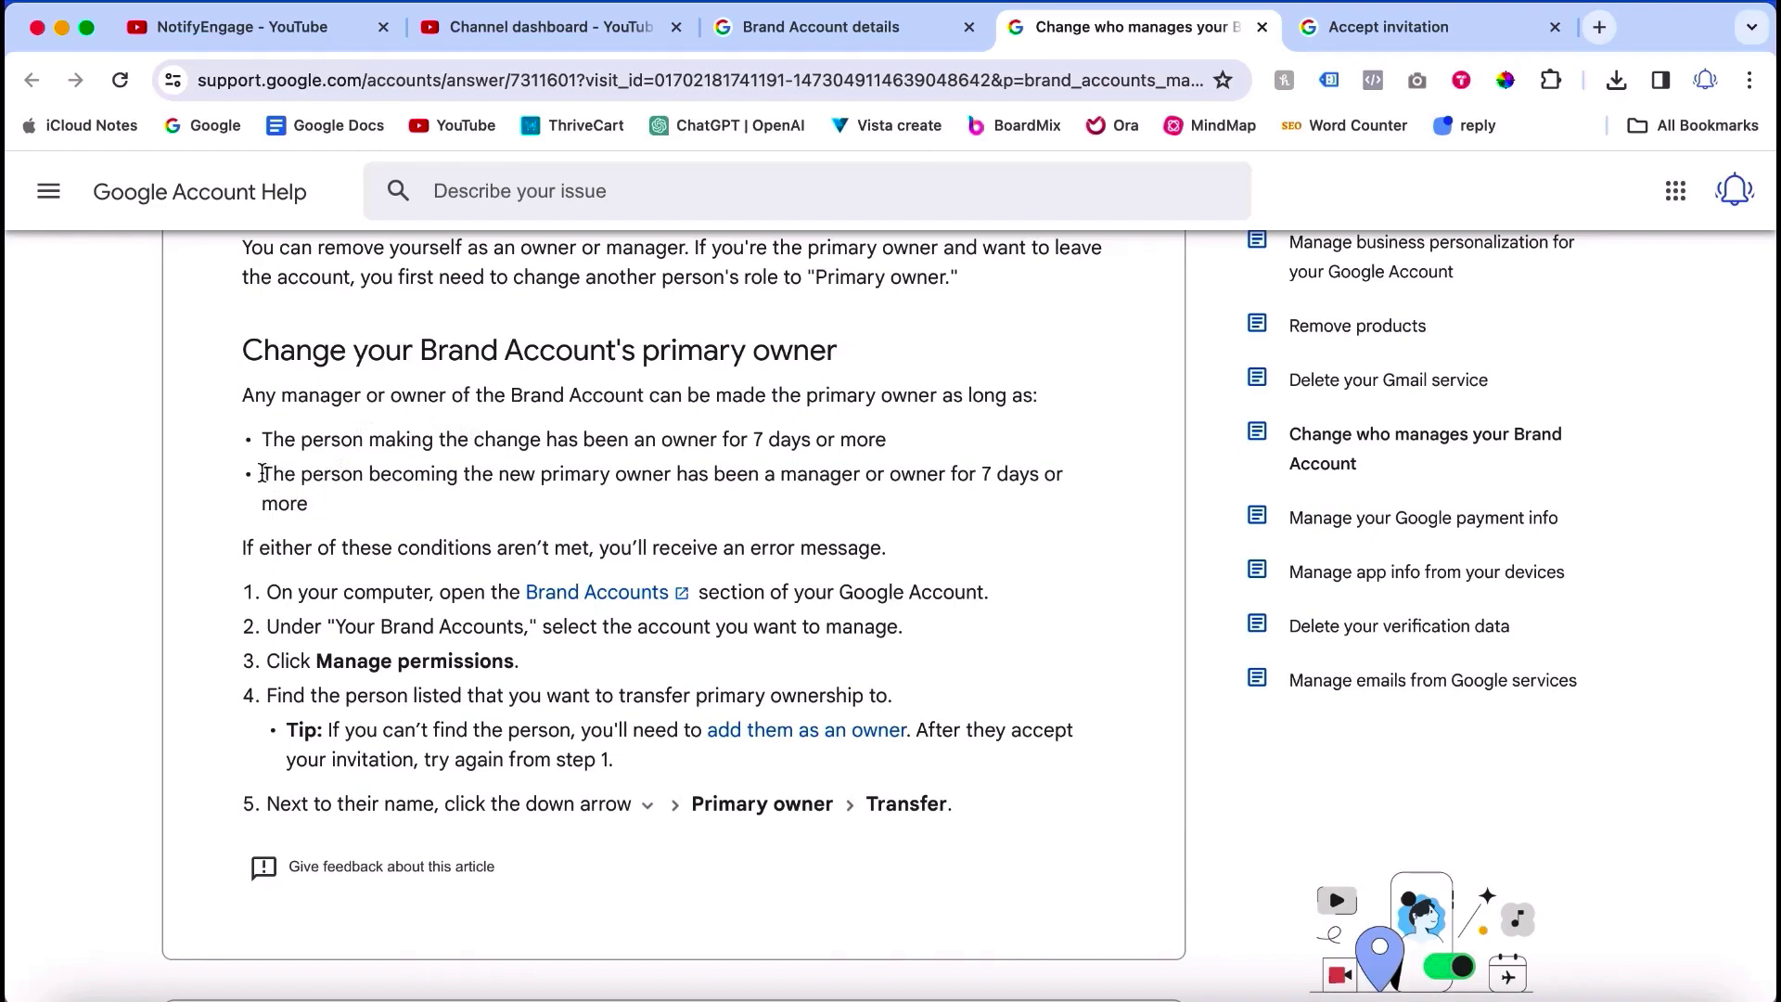
drag(261, 473, 336, 521)
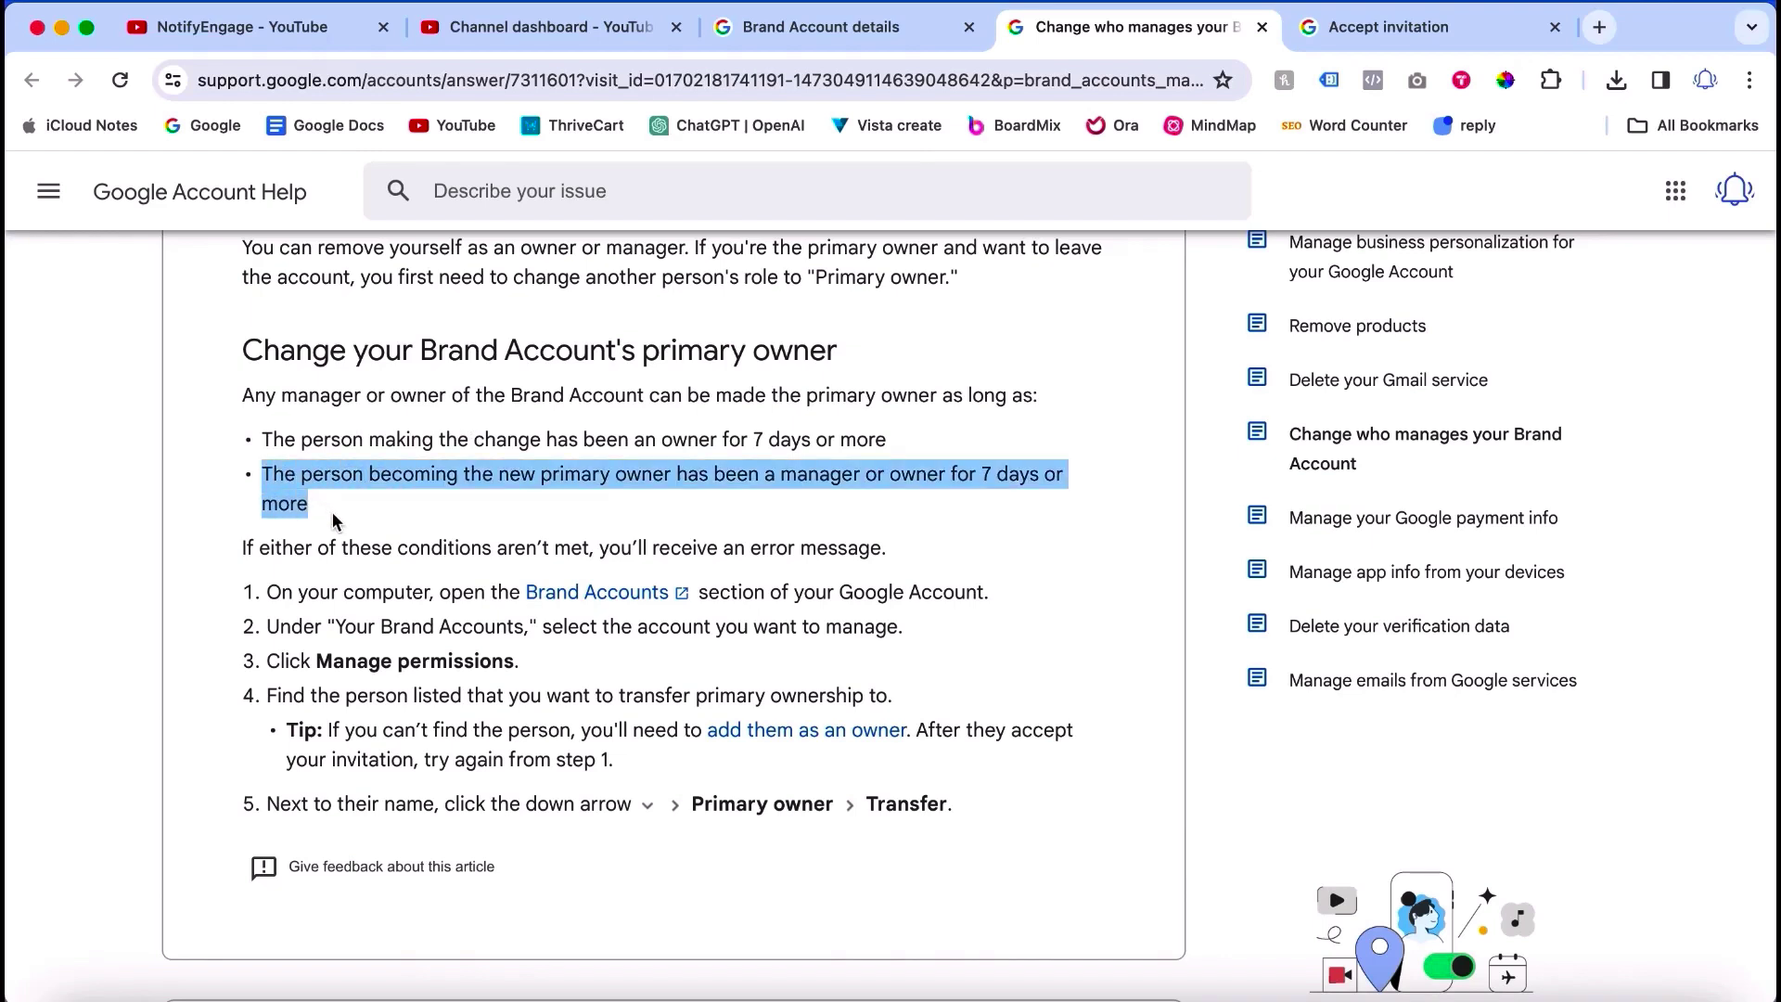
click(455, 499)
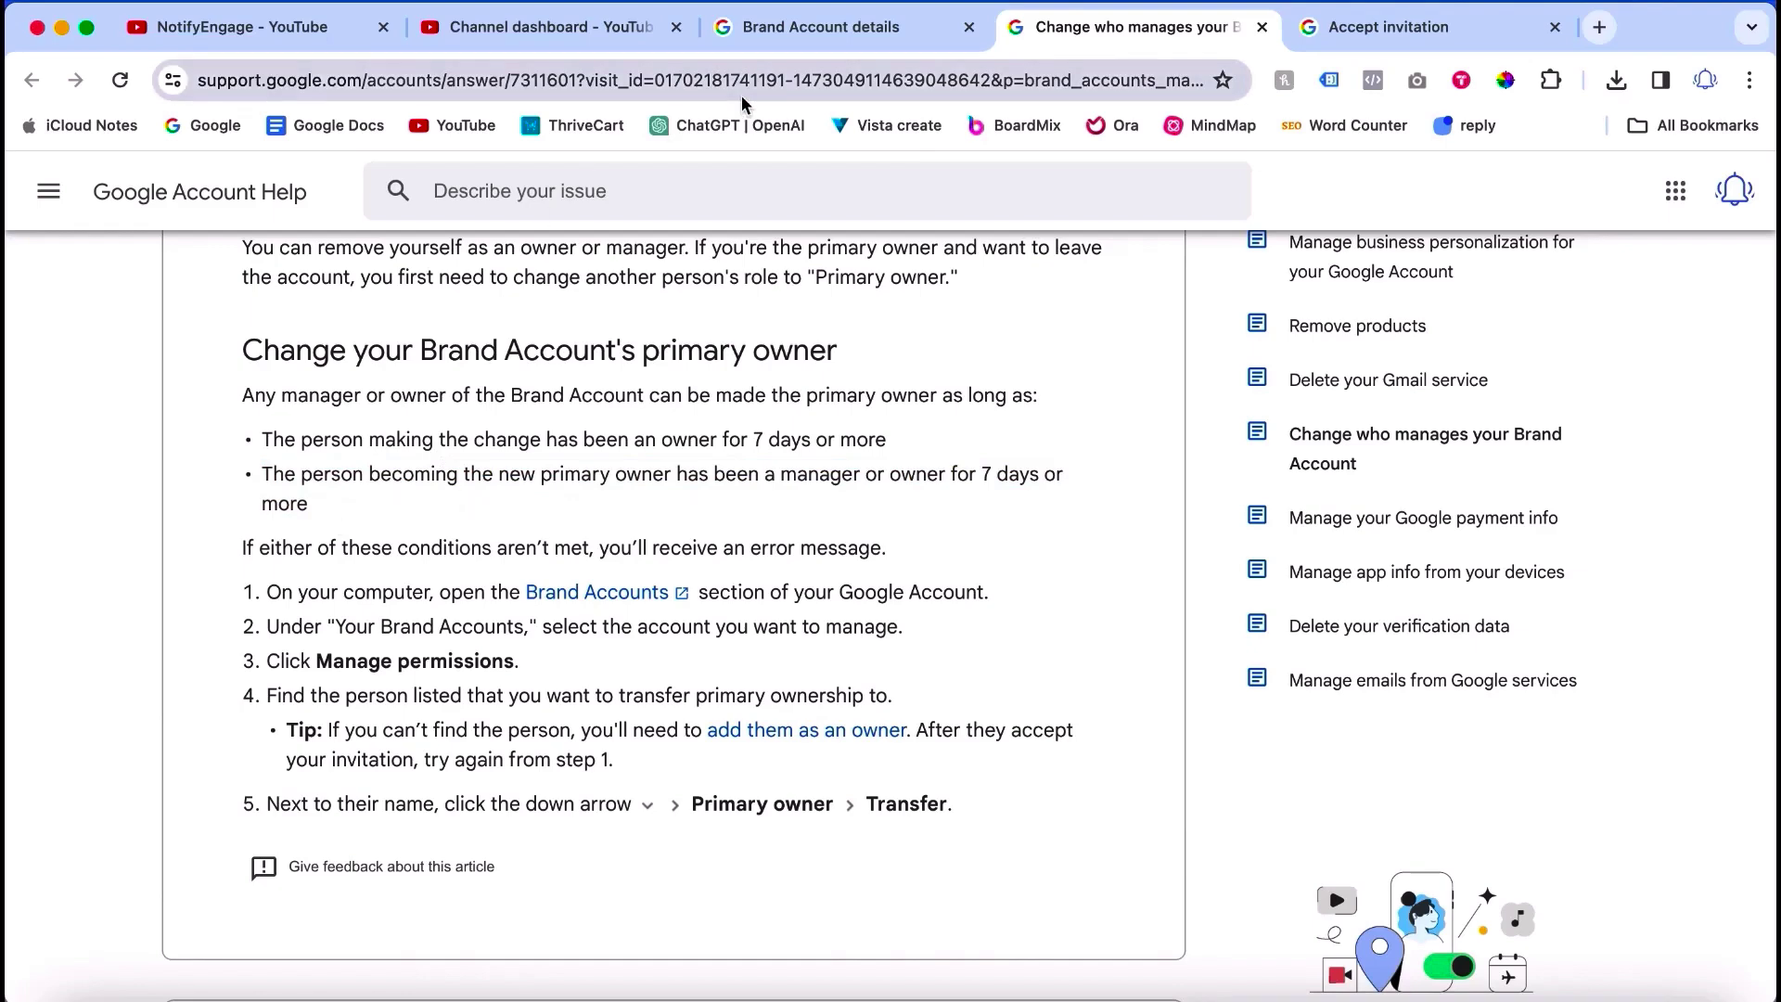
Step: Return to the Brand Account details tab showing the second user as Invited, Owner
click(822, 39)
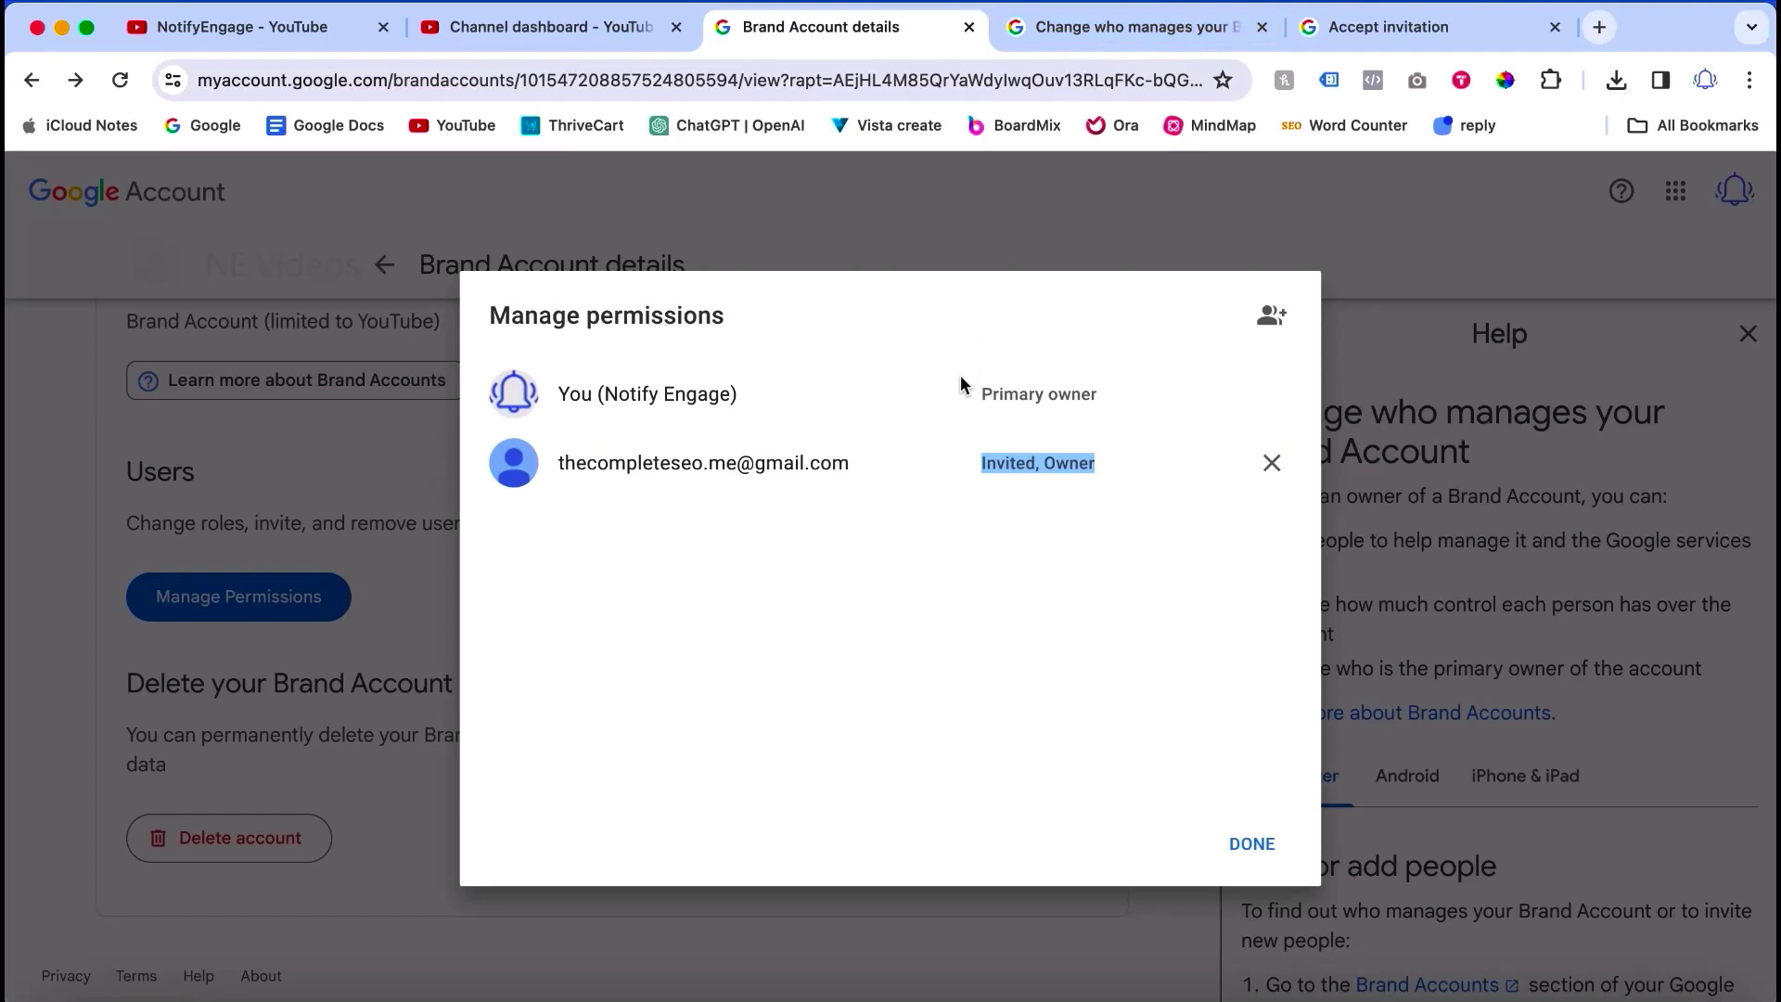
click(645, 395)
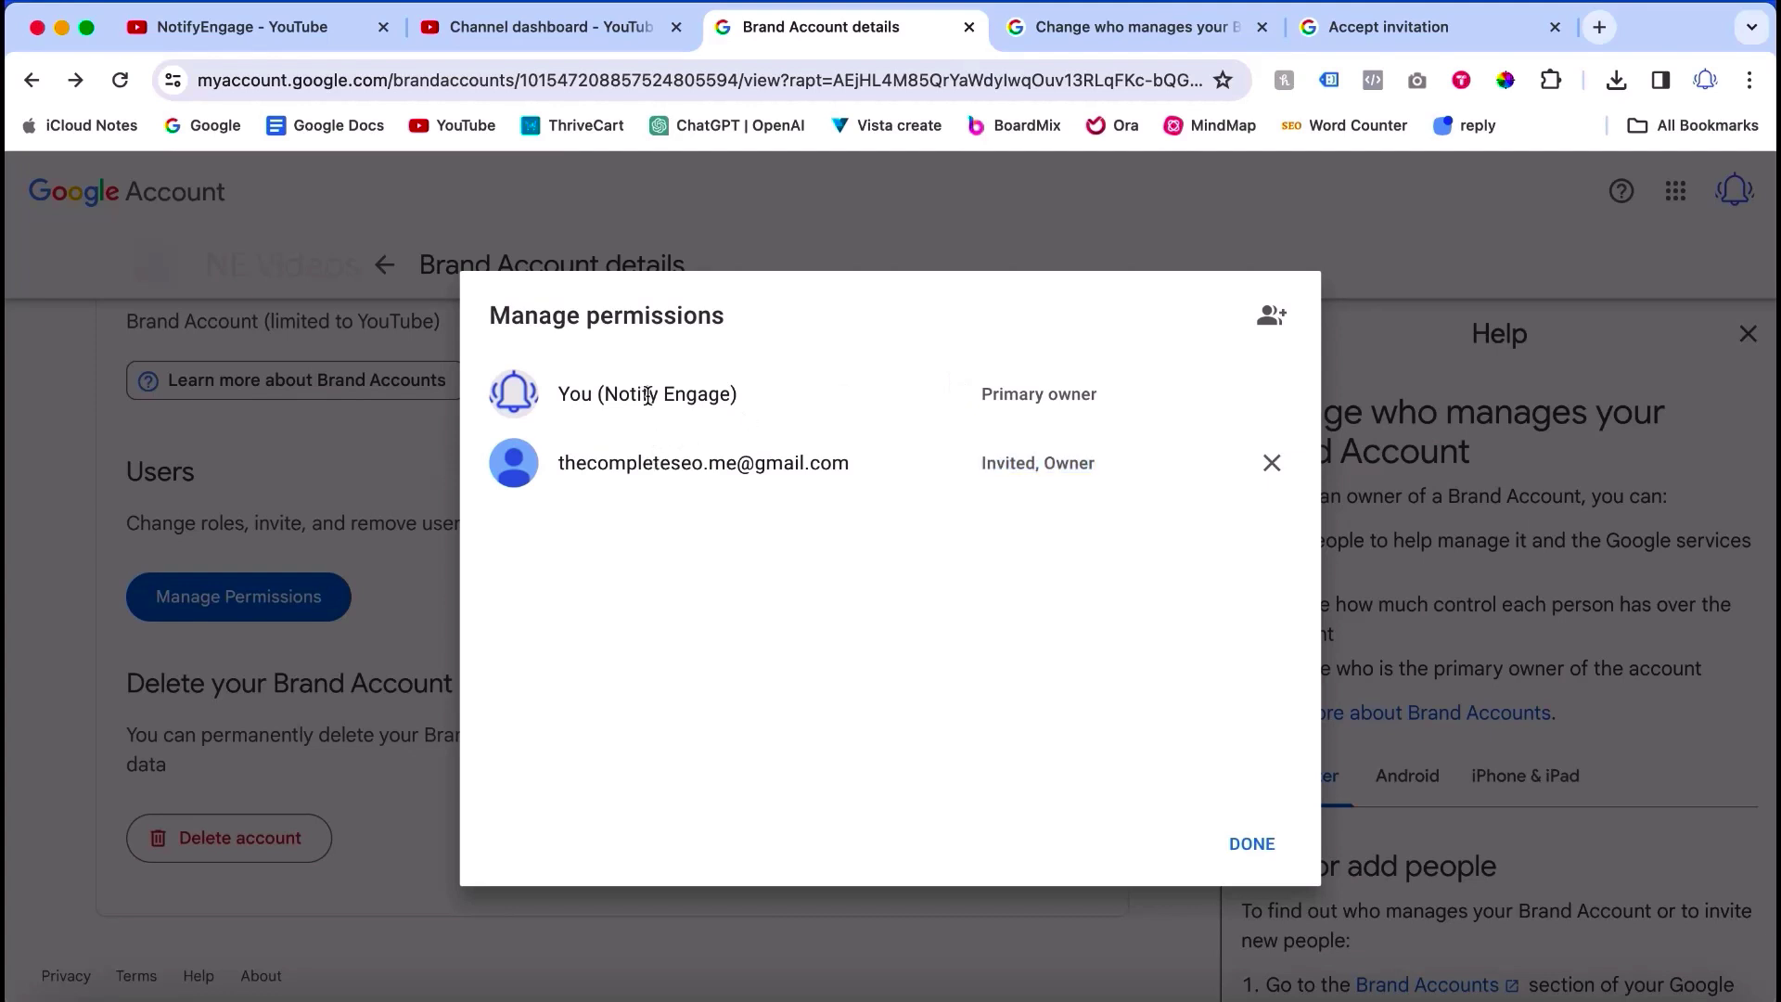